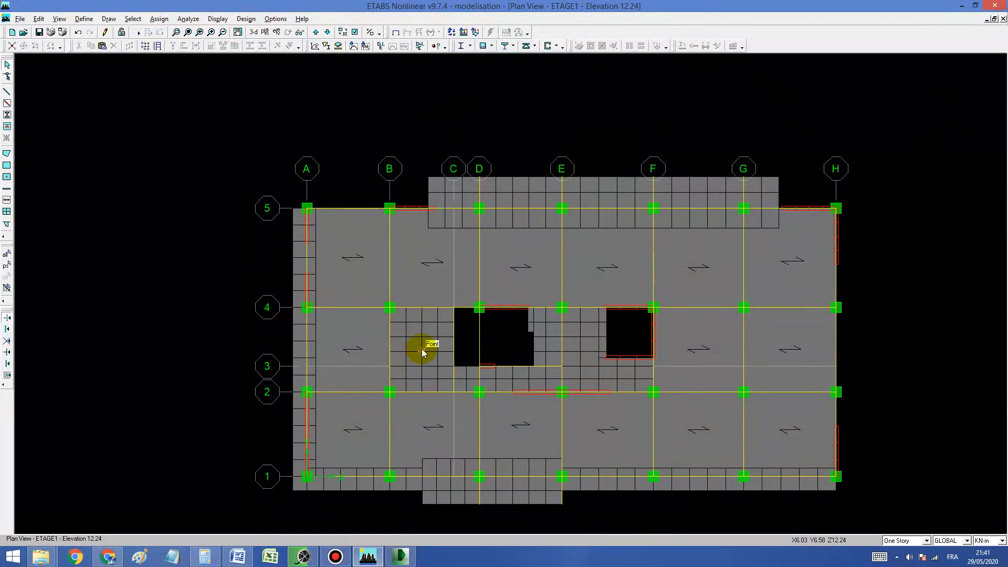
# Step: Switch to DWG TrueView, examine the column and wall layout of the whole floor plan, and return to ETABS
pyautogui.click(400, 556)
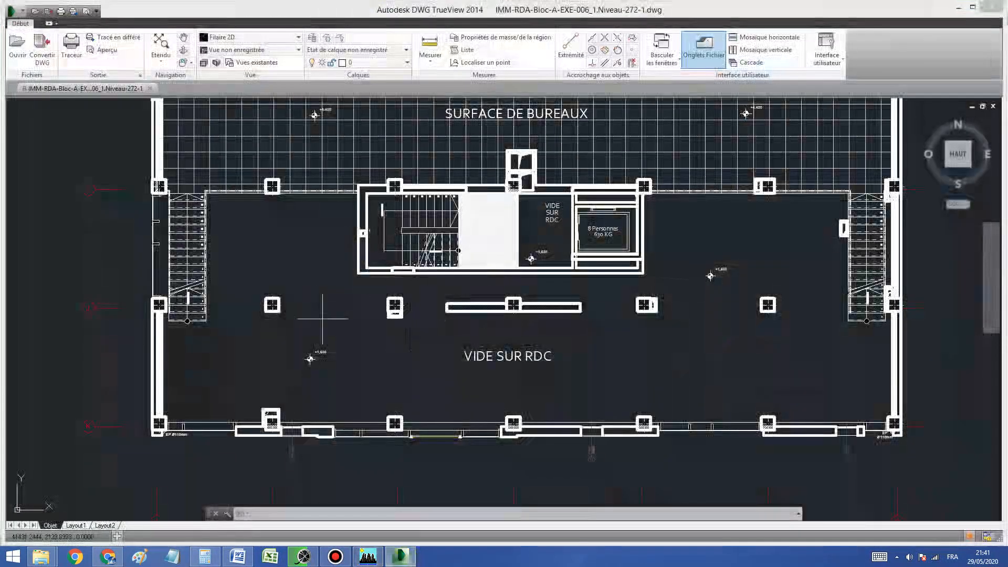
pyautogui.scroll(-4, 368, 289)
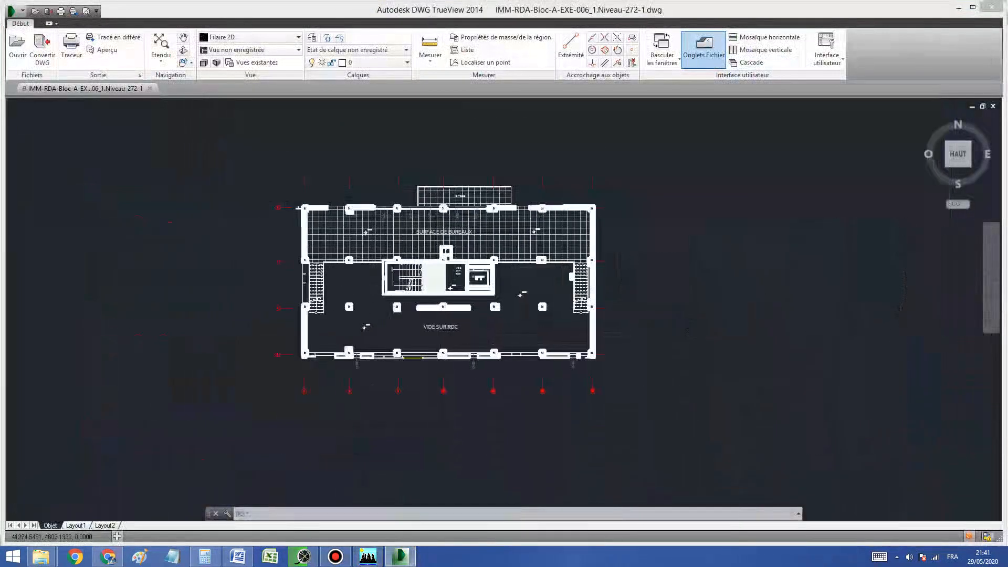
pyautogui.scroll(2, 368, 287)
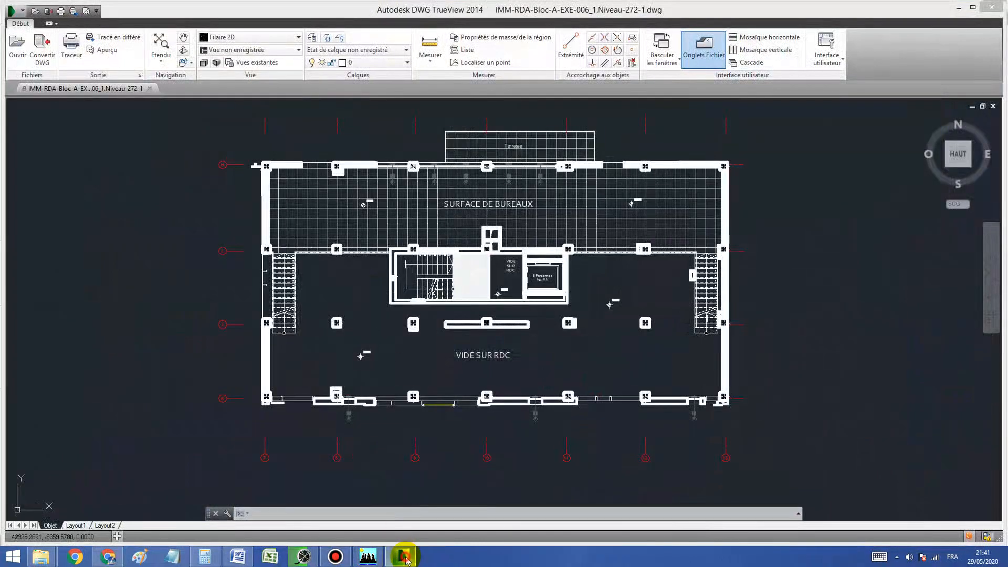
pyautogui.click(400, 556)
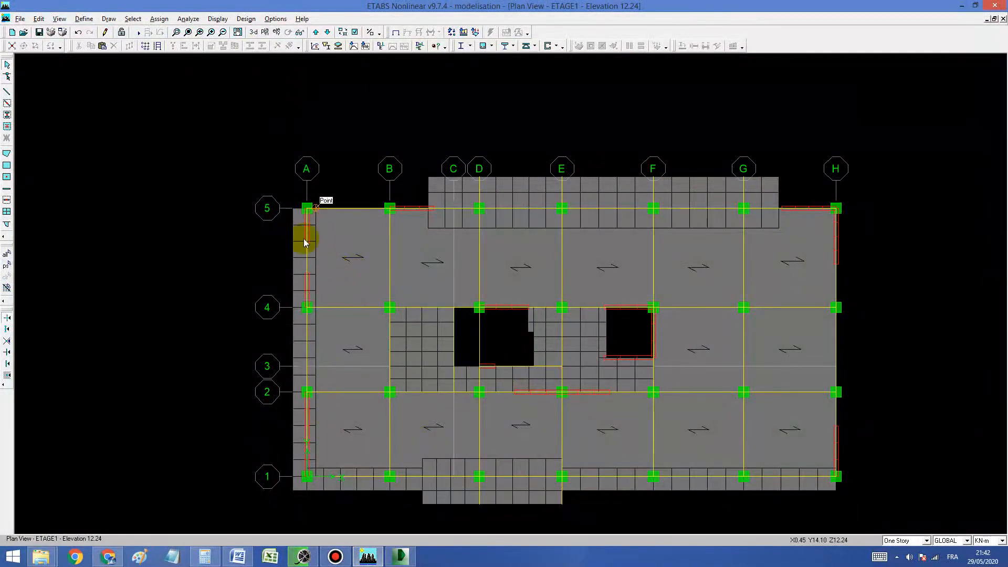
# Step: Inspect the facade walls and columns at the corner of the office area in the DWG TrueView drawing, and return to ETABS
pyautogui.click(408, 557)
pyautogui.scroll(5, 265, 194)
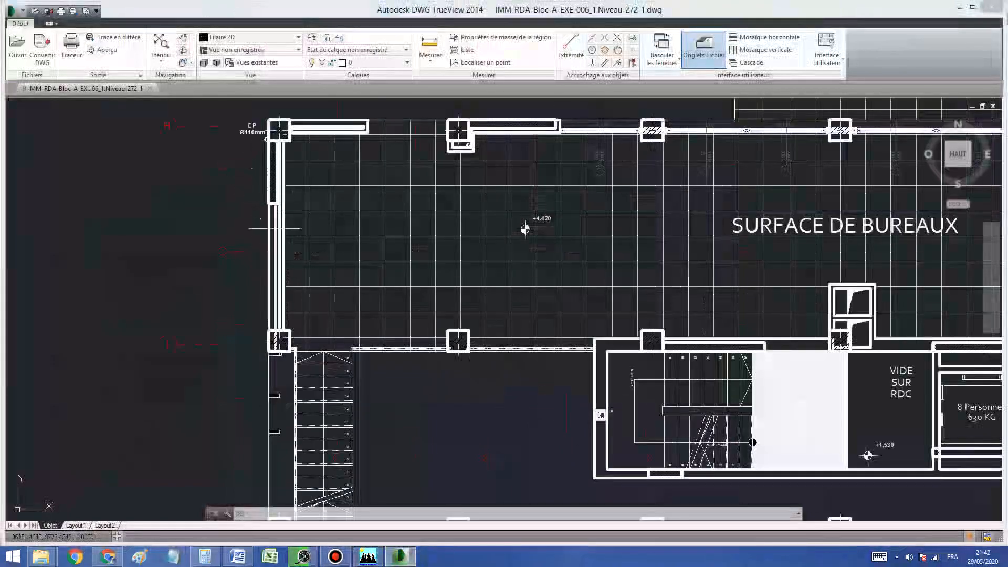
pyautogui.scroll(2, 272, 215)
pyautogui.scroll(-5, 672, 225)
pyautogui.click(368, 556)
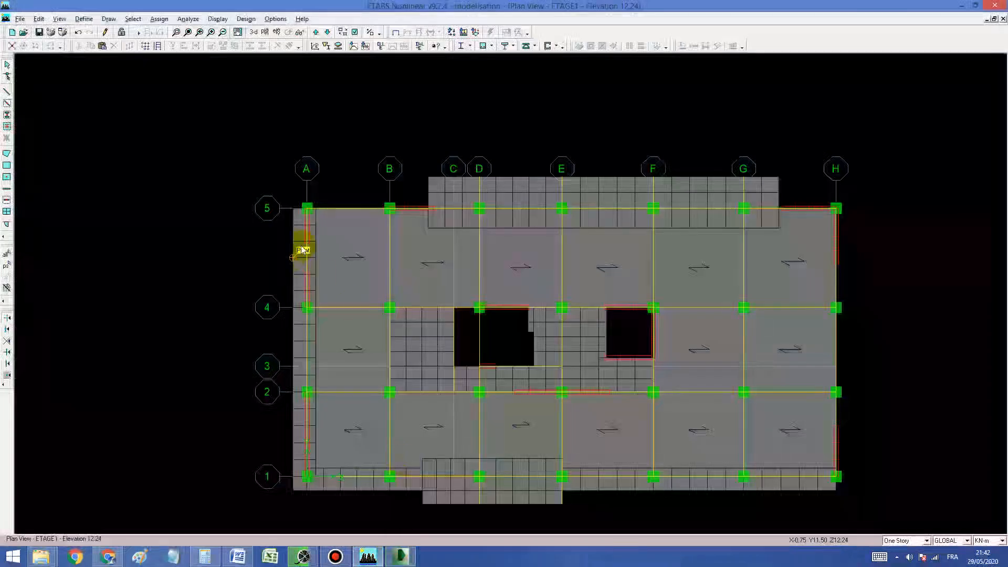
# Step: Display the elevation view along grid line A
pyautogui.click(276, 32)
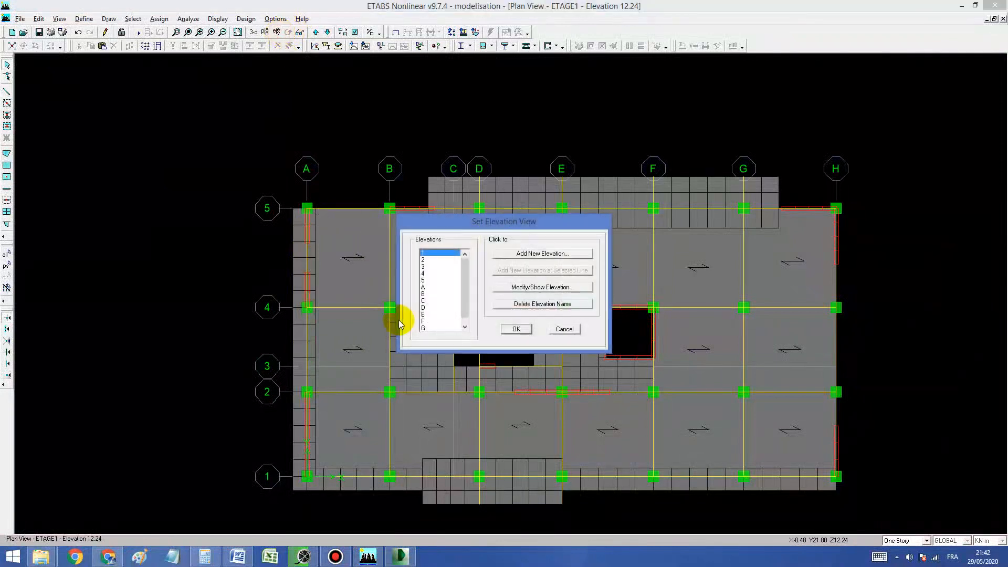
pyautogui.click(430, 287)
pyautogui.click(516, 329)
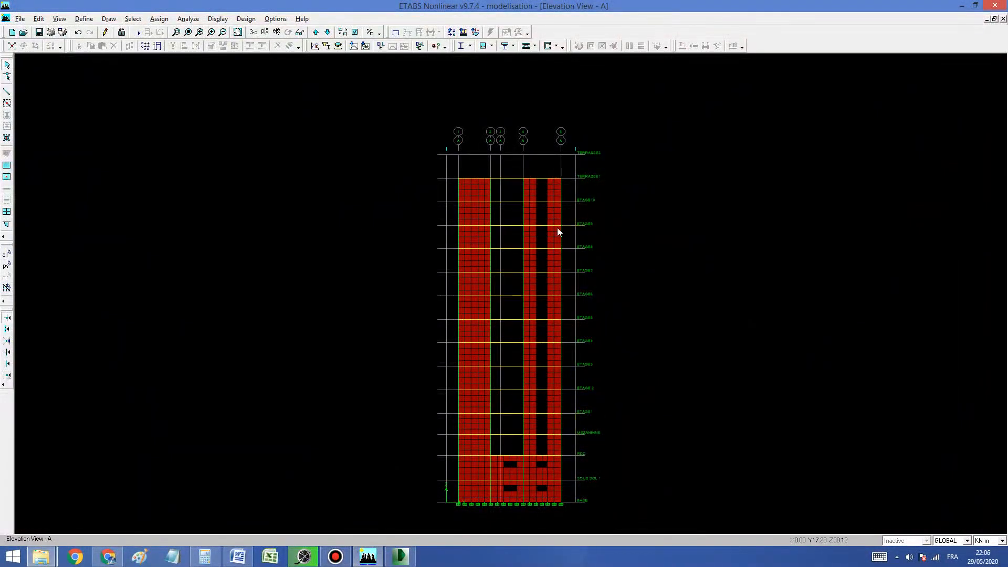
pyautogui.click(336, 556)
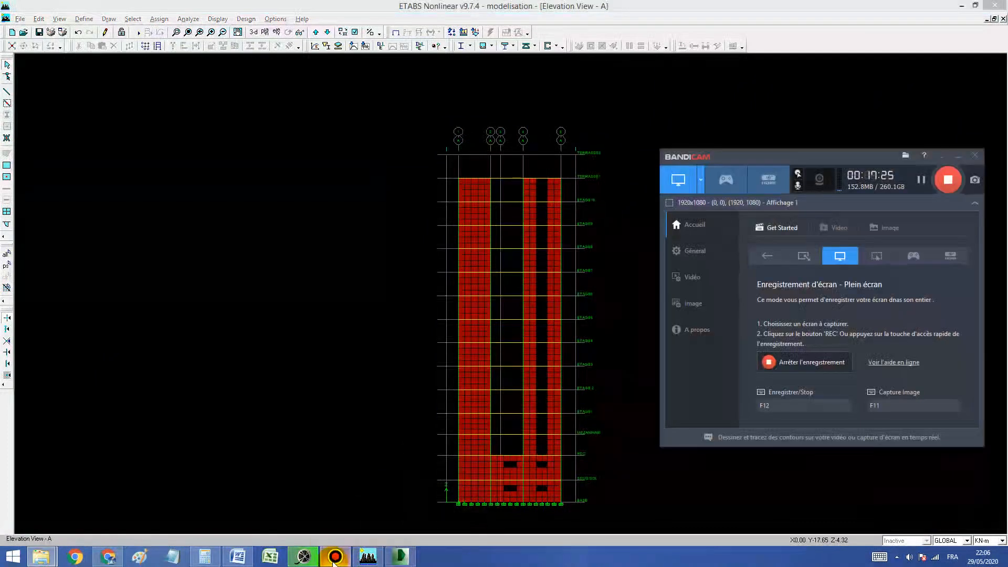
pyautogui.click(336, 559)
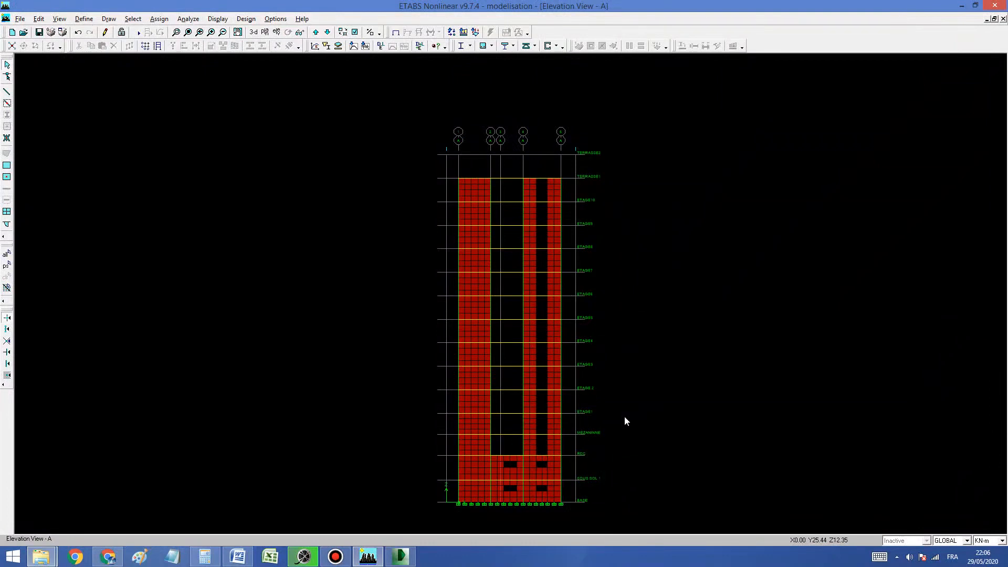
# Step: Zoom in on the two meshed walls and the opening between them from ETAGE10 to TERRASSE1 on elevation A
pyautogui.click(176, 32)
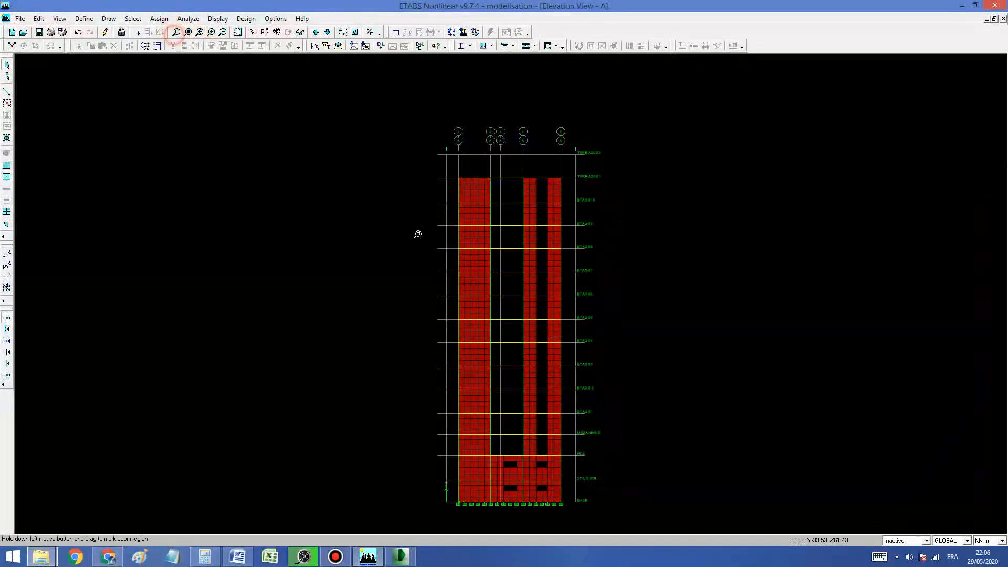
pyautogui.moveTo(504, 164); pyautogui.dragTo(574, 217)
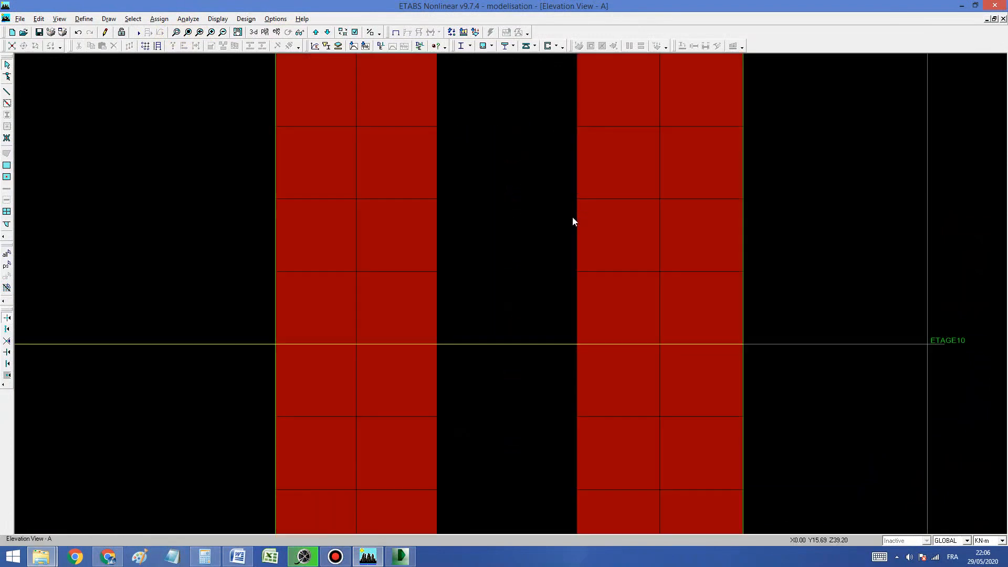
pyautogui.moveTo(532, 303); pyautogui.dragTo(500, 456, button='middle')
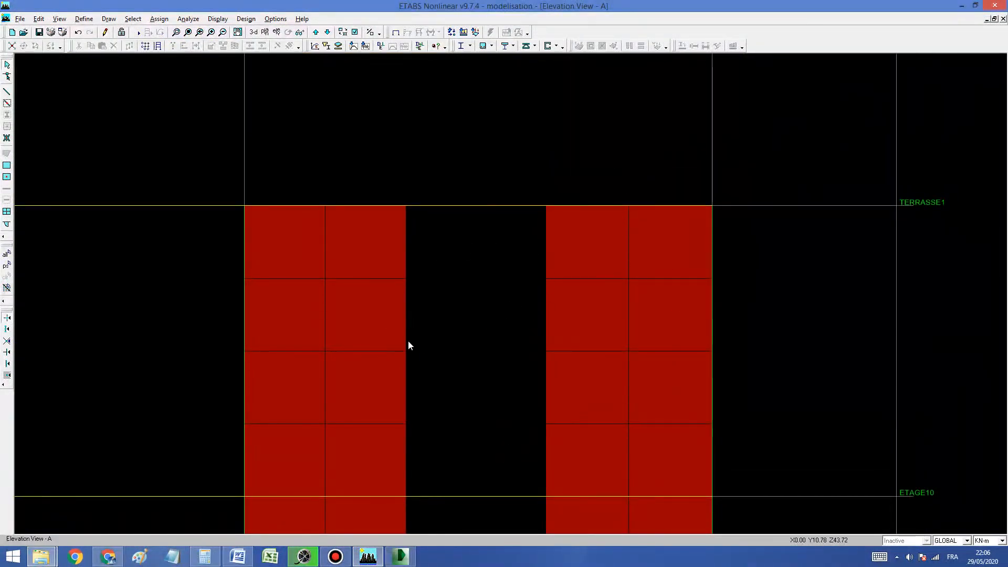
# Step: Check the facade wall between axes H and I in the DWG TrueView plan, and return to the ETABS elevation
pyautogui.click(401, 556)
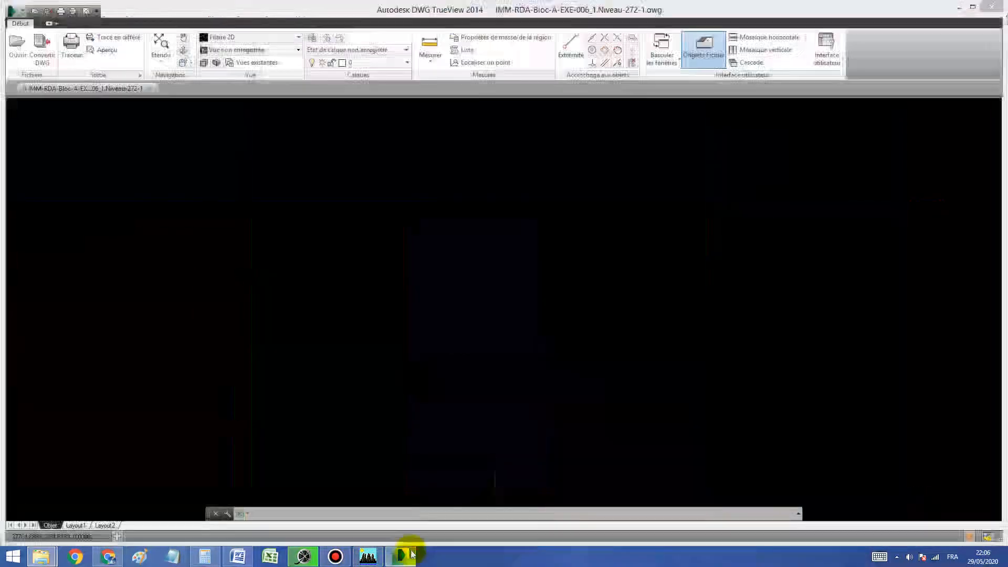
pyautogui.scroll(4, 317, 254)
pyautogui.scroll(-2, 315, 254)
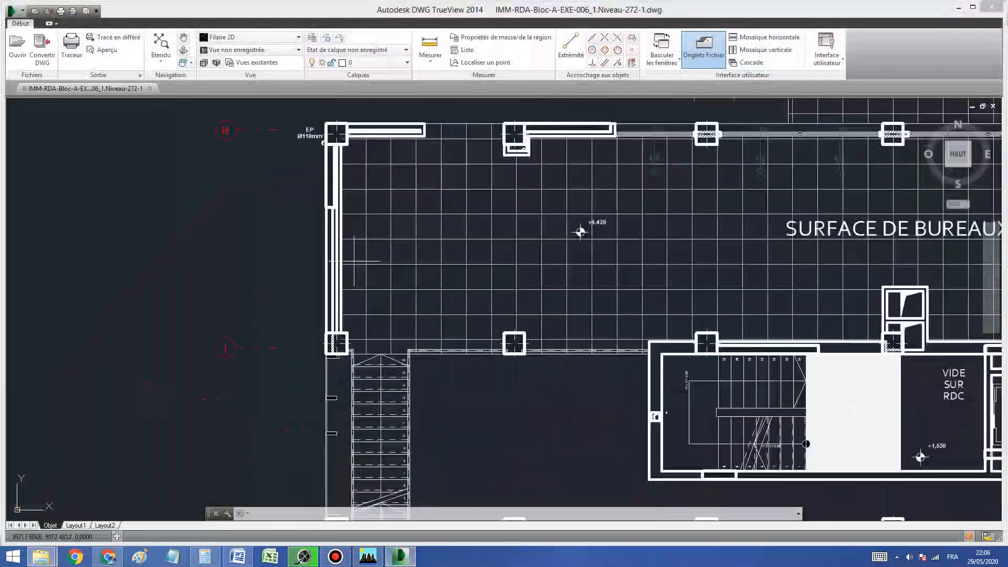
pyautogui.scroll(2, 326, 285)
pyautogui.scroll(-2, 328, 286)
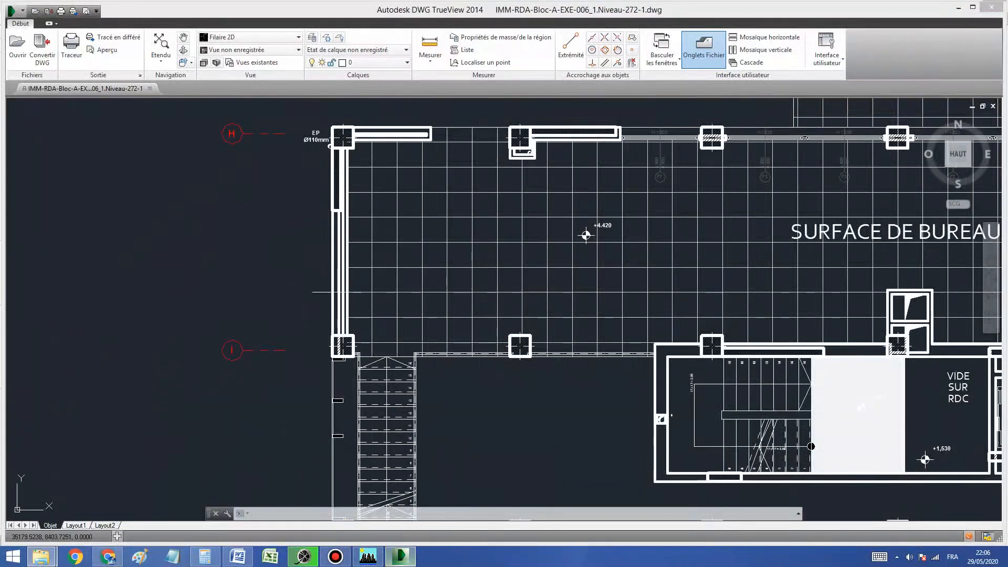
pyautogui.click(379, 560)
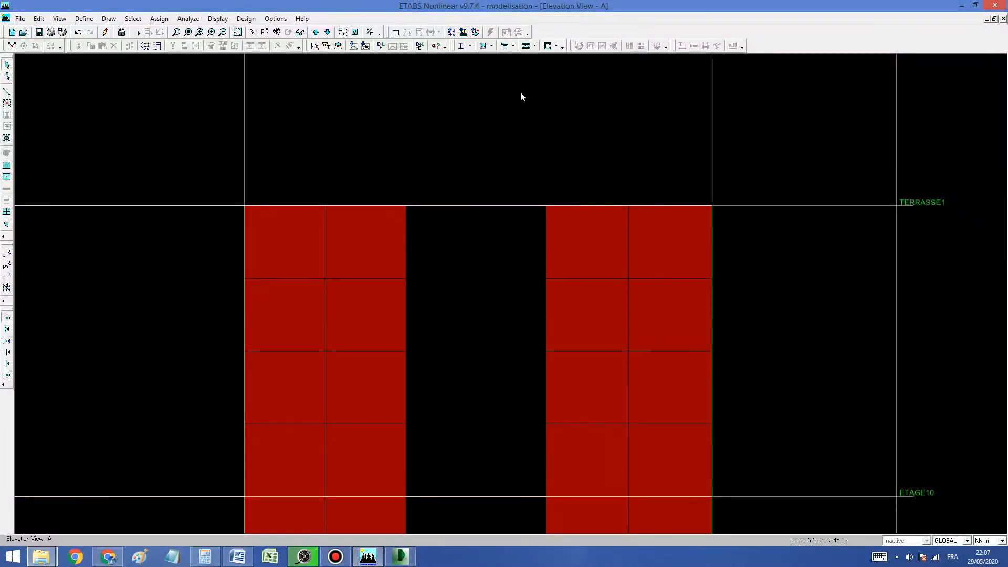
# Step: Select one wall panel just below TERRASSE1 beside the opening and clear the selection again
pyautogui.click(605, 256)
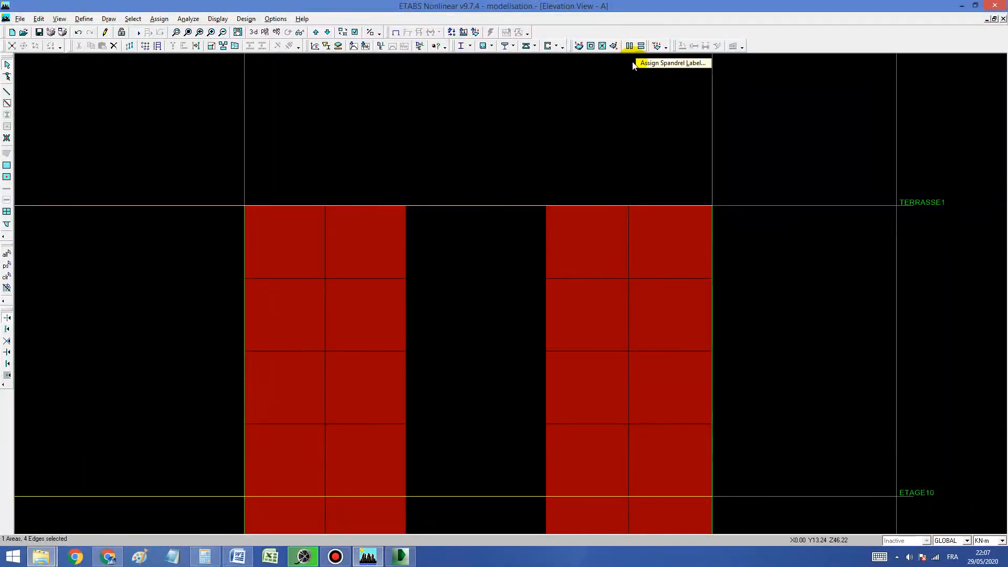
pyautogui.click(575, 224)
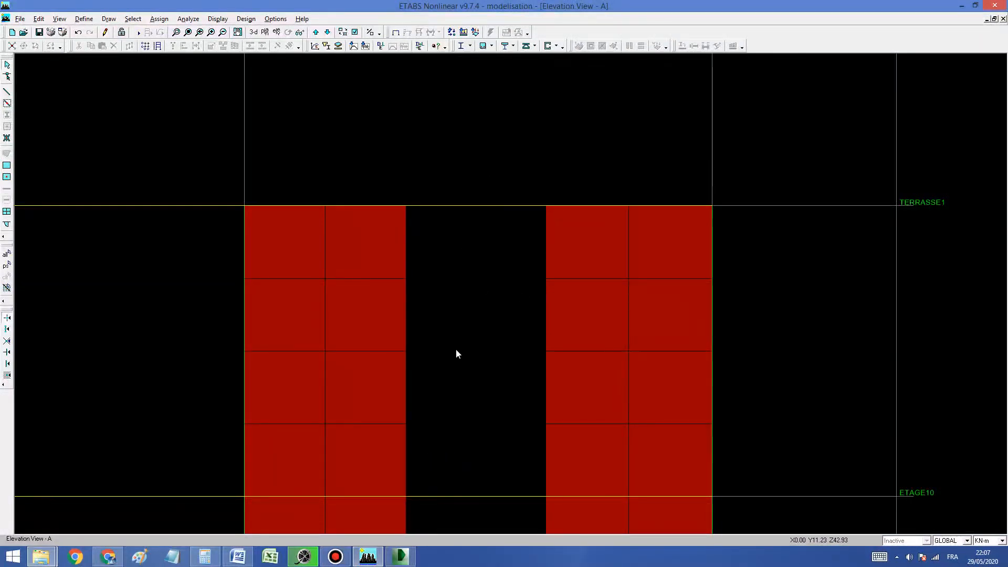
# Step: Review the wall positions around the offices, stairs and lift on the DWG TrueView plan, and return to ETABS
pyautogui.click(400, 556)
pyautogui.scroll(-2, 295, 165)
pyautogui.scroll(1, 391, 172)
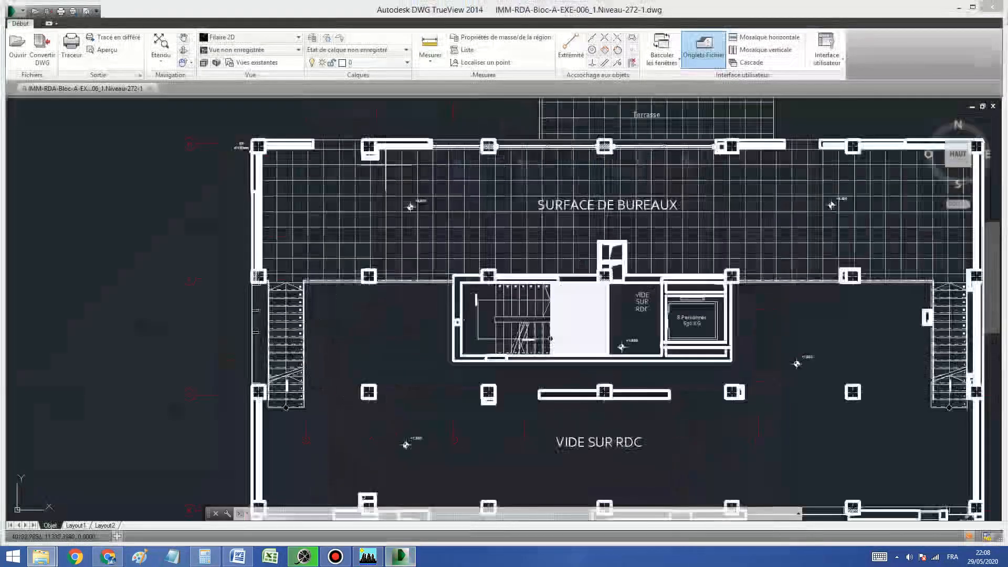
pyautogui.scroll(-1, 347, 177)
pyautogui.scroll(1, 444, 200)
pyautogui.scroll(-2, 343, 237)
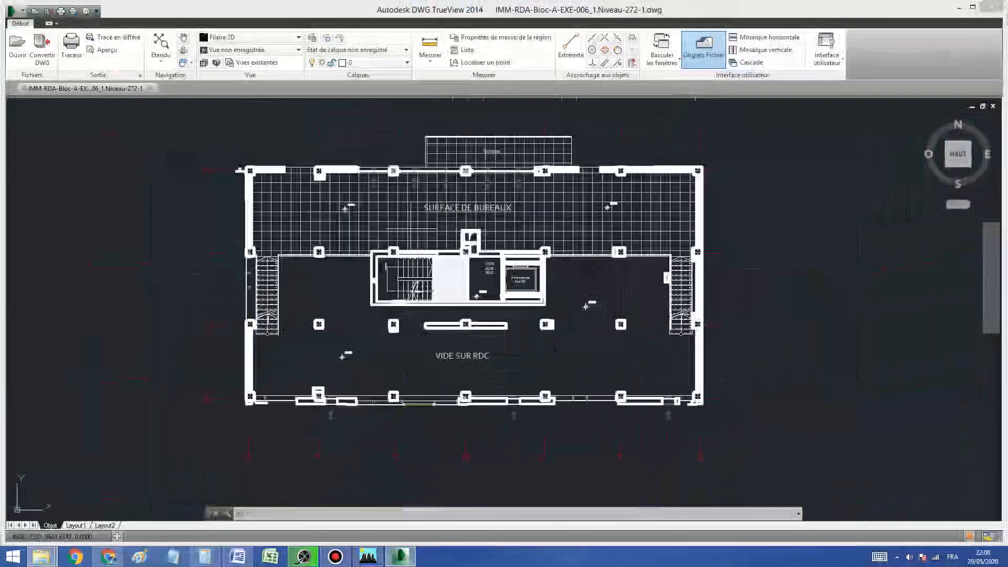
pyautogui.click(370, 557)
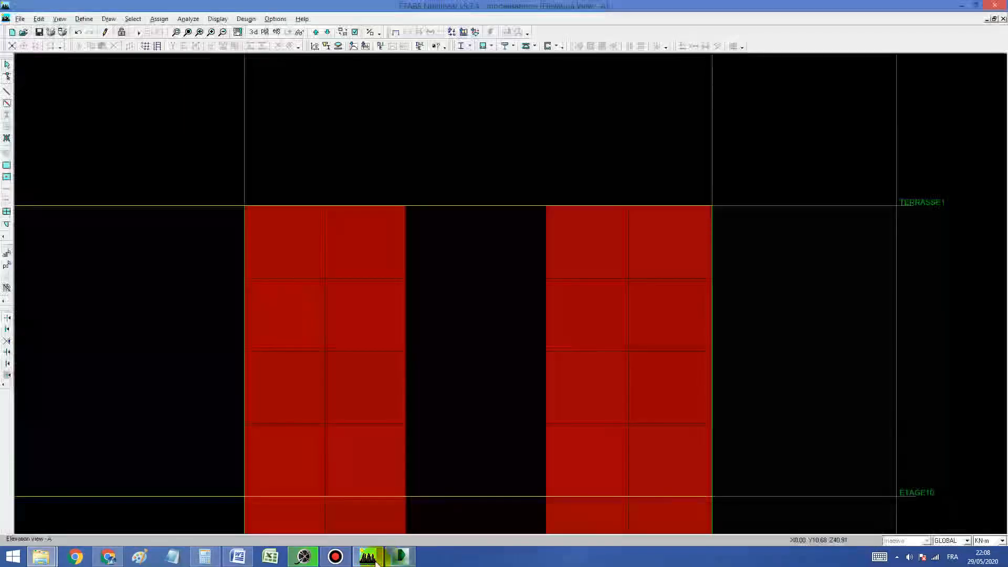
# Step: Restore the full elevation extents and display the plan view of level TERRASSE2
pyautogui.click(187, 32)
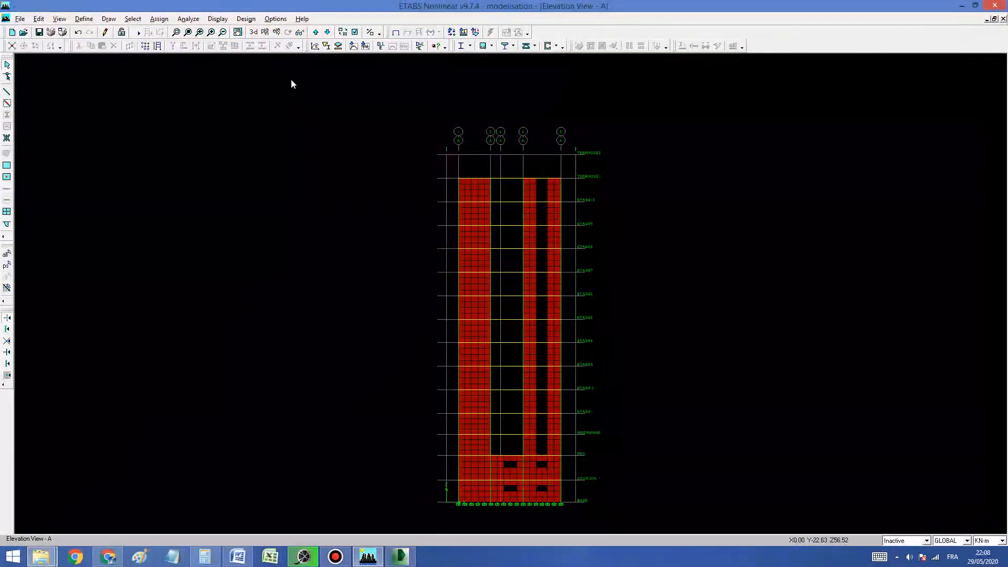
pyautogui.click(262, 32)
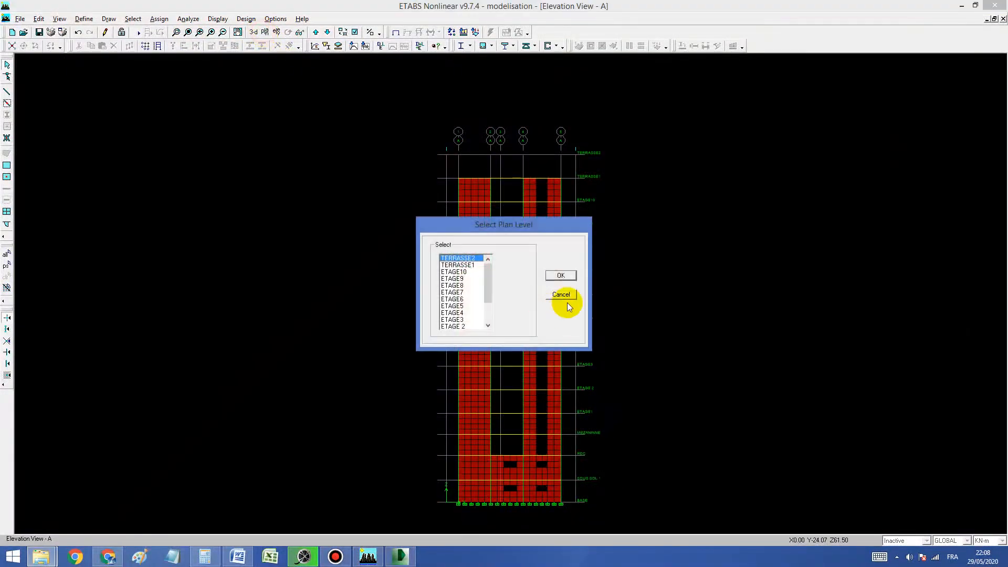
pyautogui.click(560, 275)
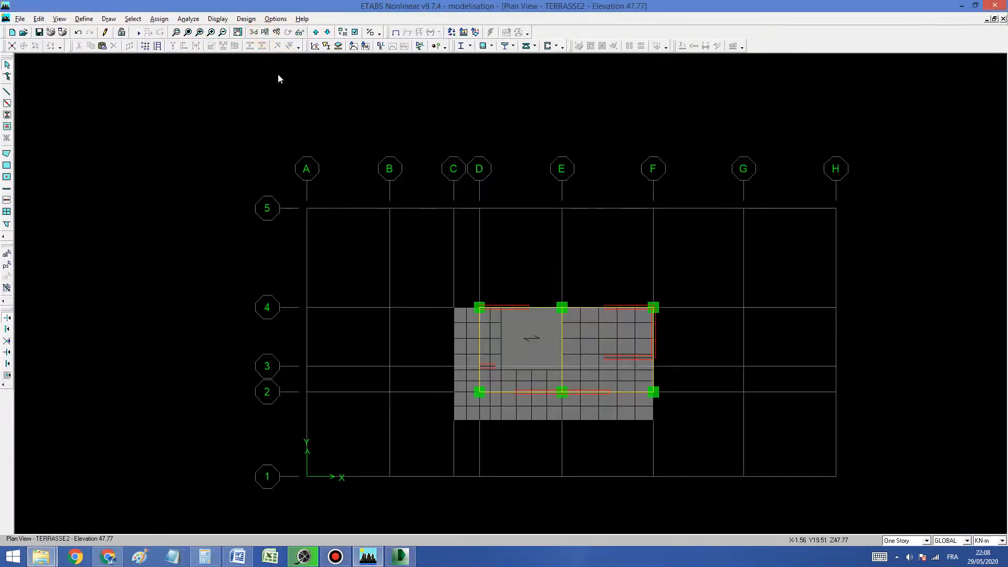
# Step: Step through the storey plans from TERRASSE2 down to ETAGE9 and back up to TERRASSE2, examining the walls and slabs
pyautogui.click(323, 32)
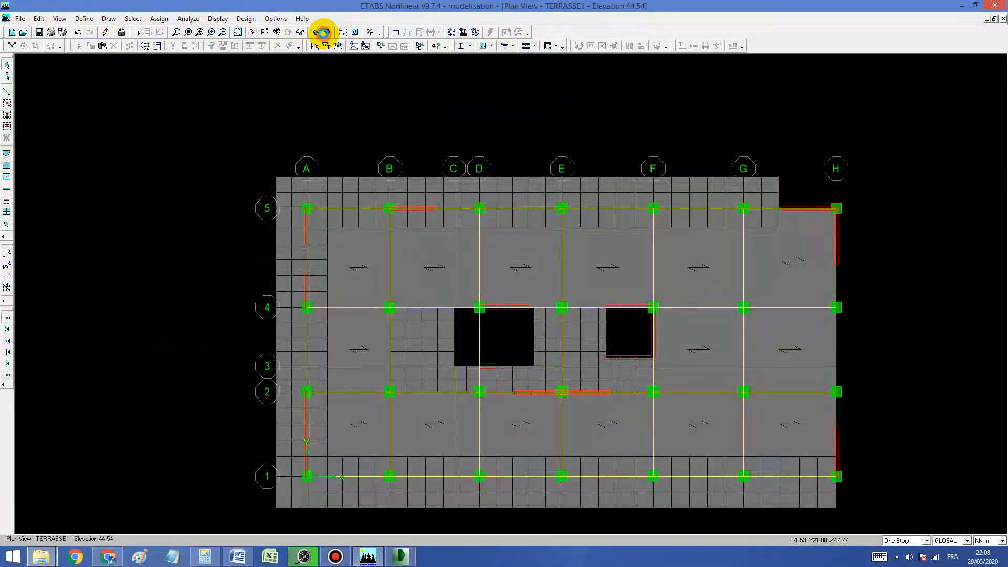
pyautogui.click(324, 32)
pyautogui.click(323, 33)
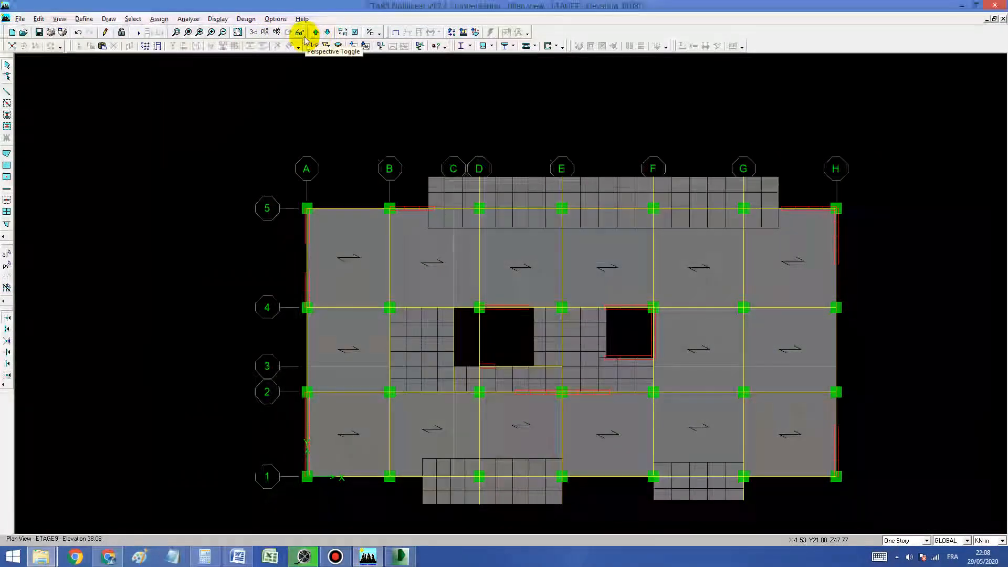
pyautogui.click(316, 32)
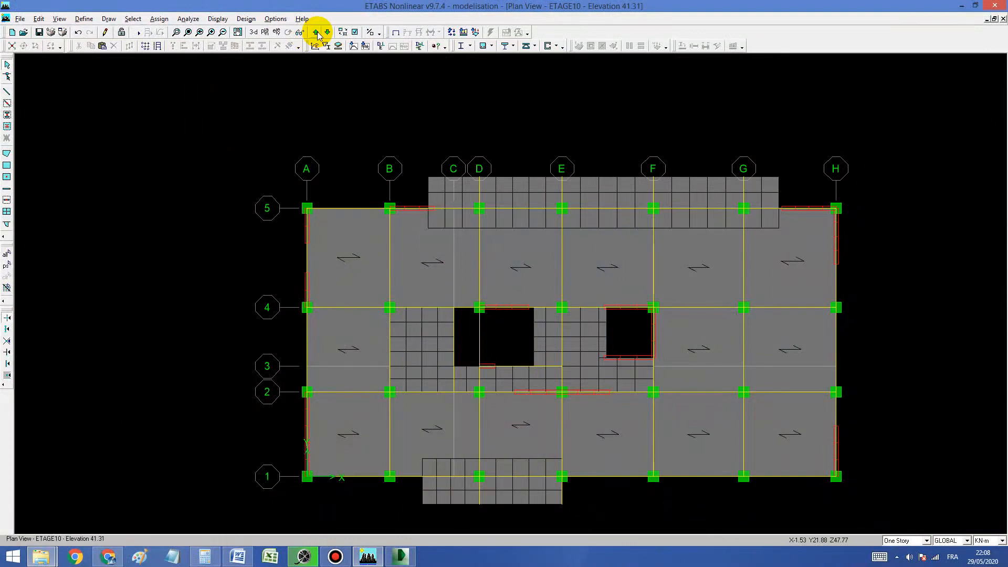
pyautogui.click(317, 33)
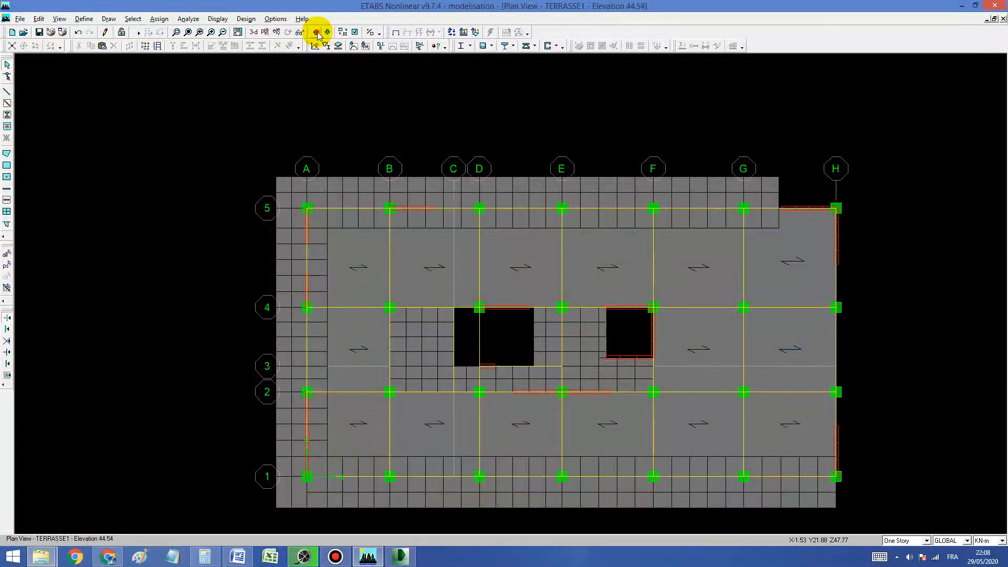
pyautogui.click(317, 33)
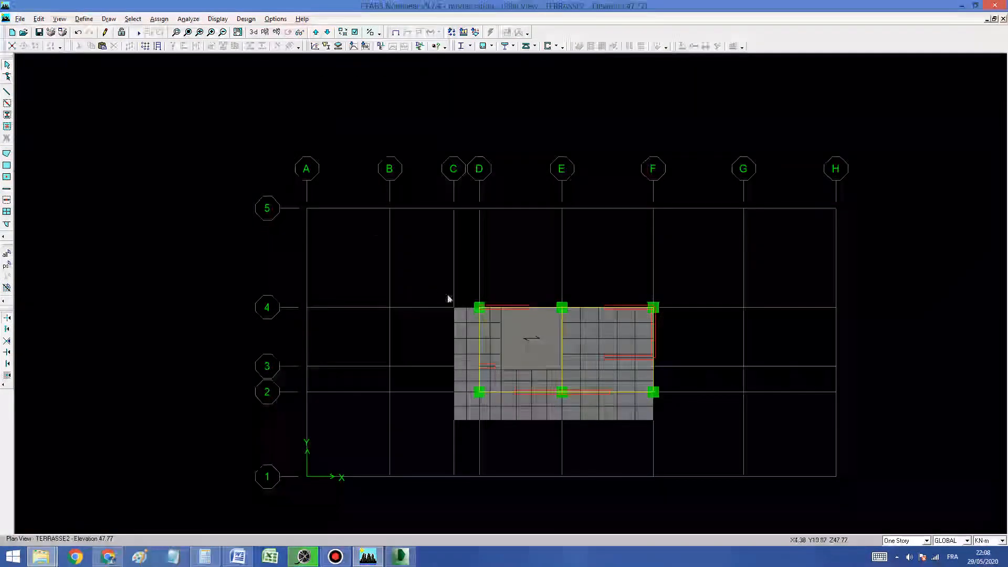
# Step: Alternate between the TERRASSE1 and TERRASSE2 plans to compare their walls around the core, finishing on TERRASSE1
pyautogui.click(327, 32)
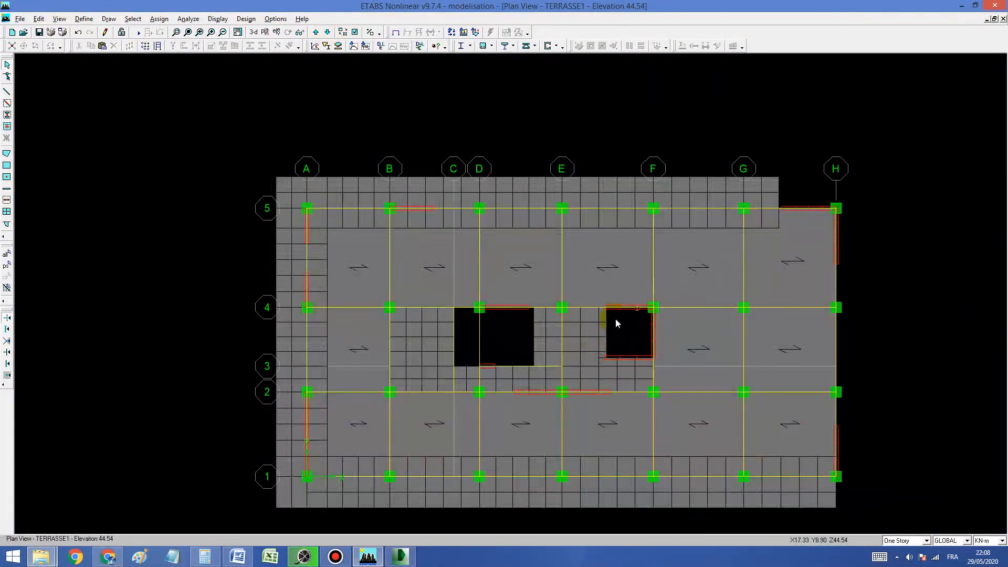
pyautogui.click(317, 33)
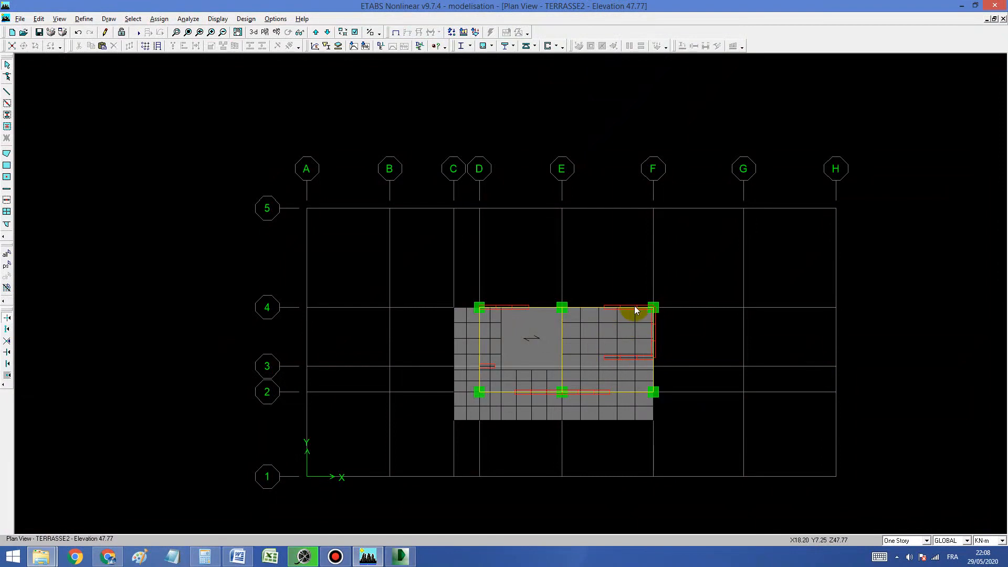
pyautogui.click(328, 33)
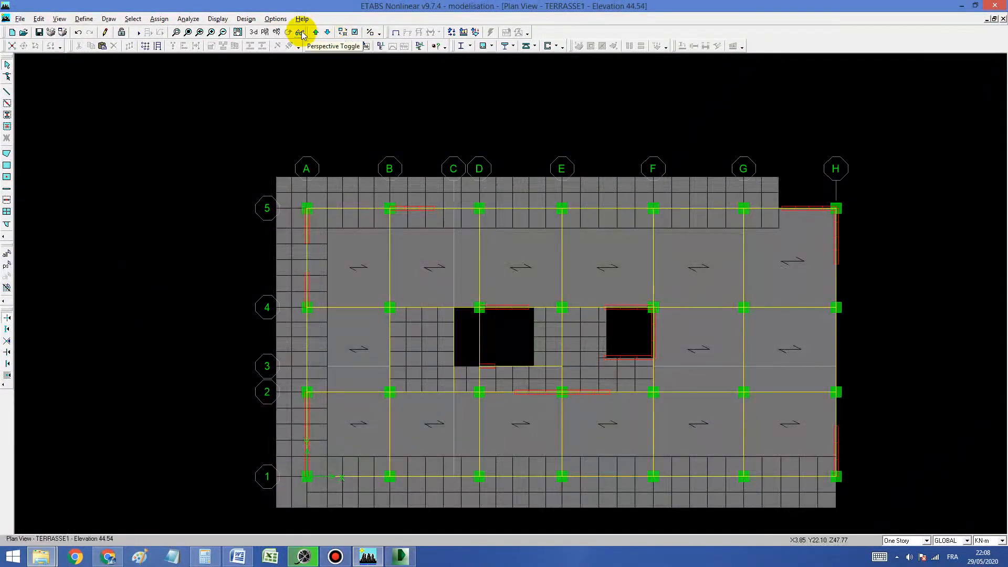
pyautogui.click(316, 33)
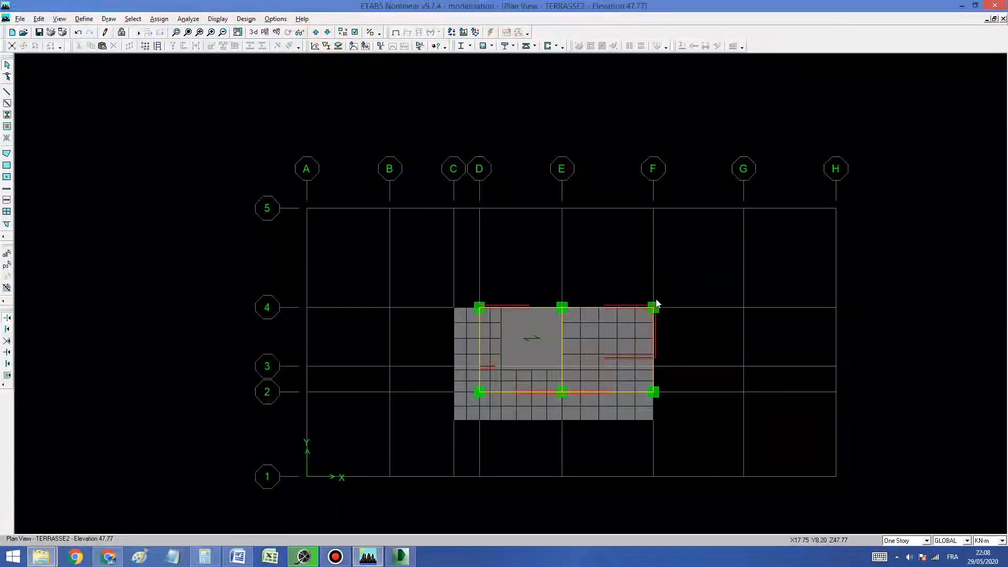
pyautogui.click(317, 32)
pyautogui.click(327, 32)
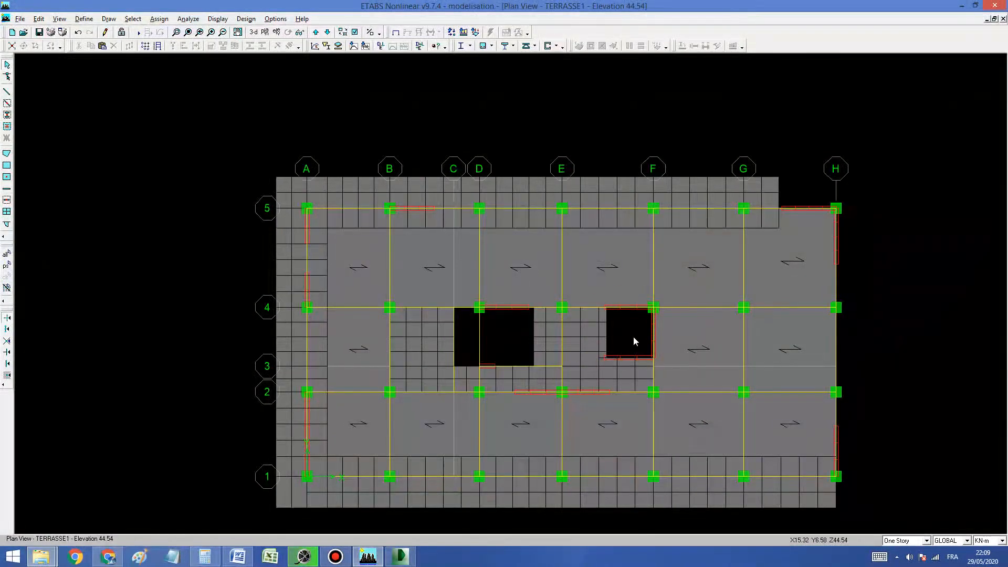
# Step: Switch repeatedly between the TERRASSE2 and TERRASSE1 plans, examining the slab extents and the stair and lift openings
pyautogui.click(316, 32)
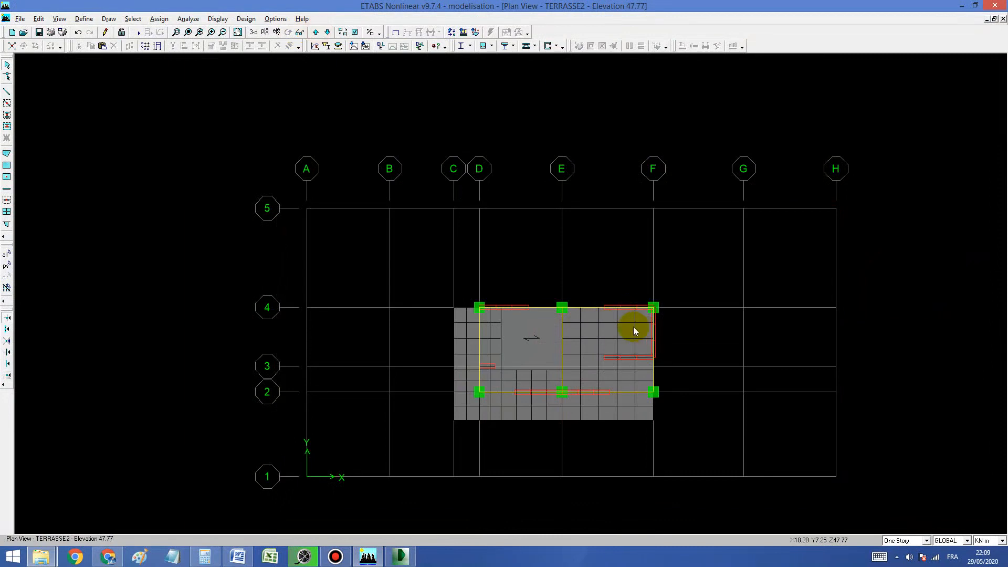
pyautogui.click(327, 33)
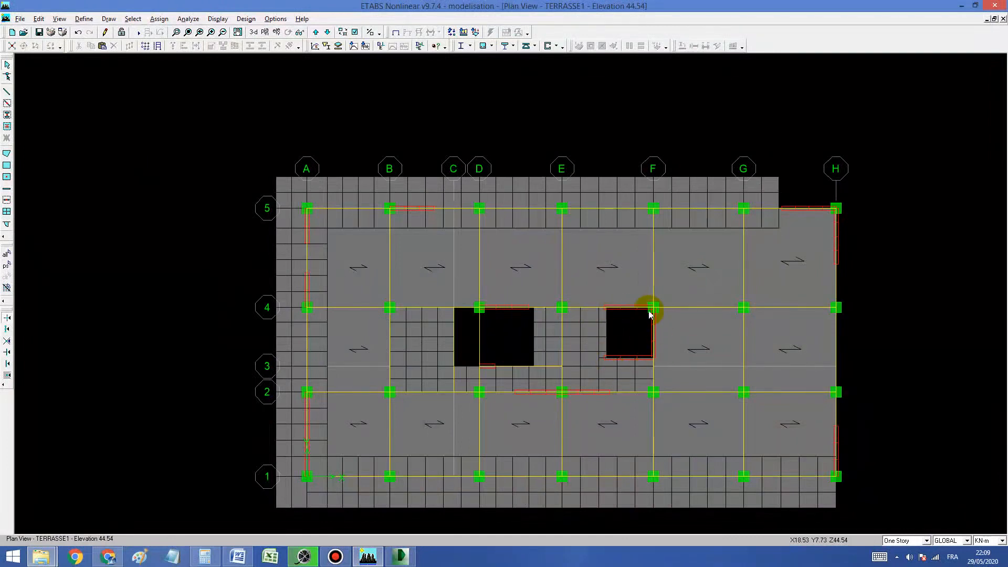
pyautogui.click(316, 32)
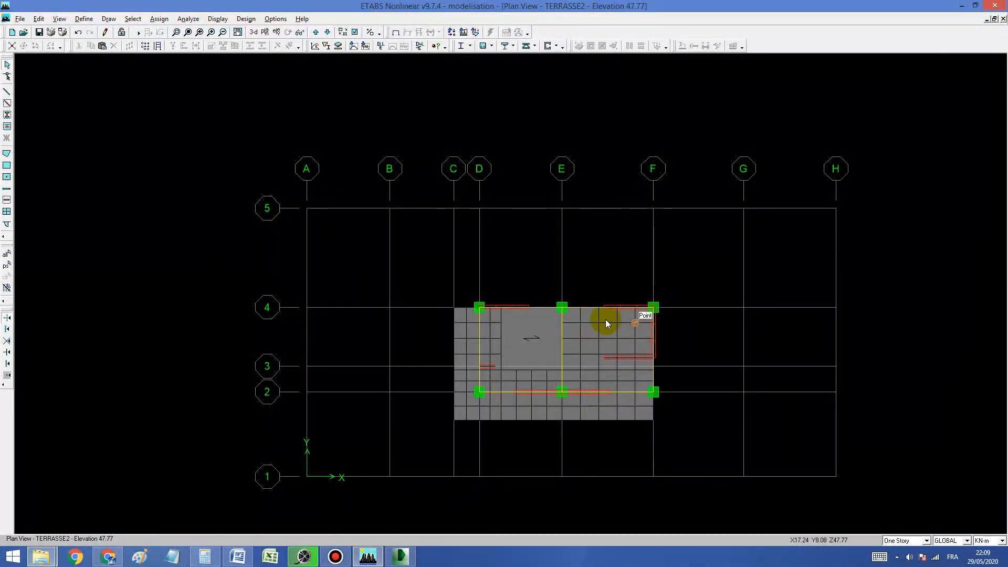
pyautogui.click(327, 32)
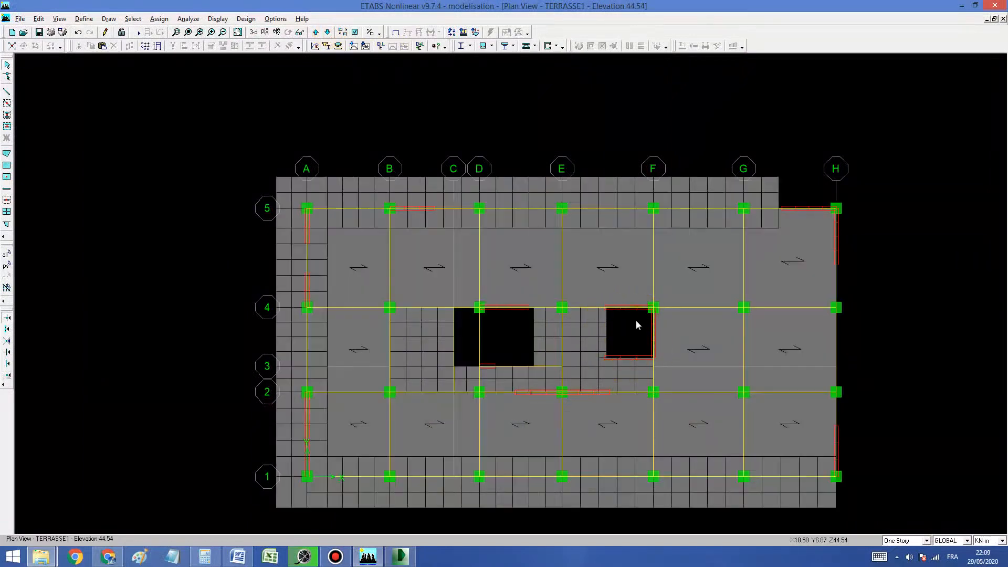
pyautogui.click(316, 32)
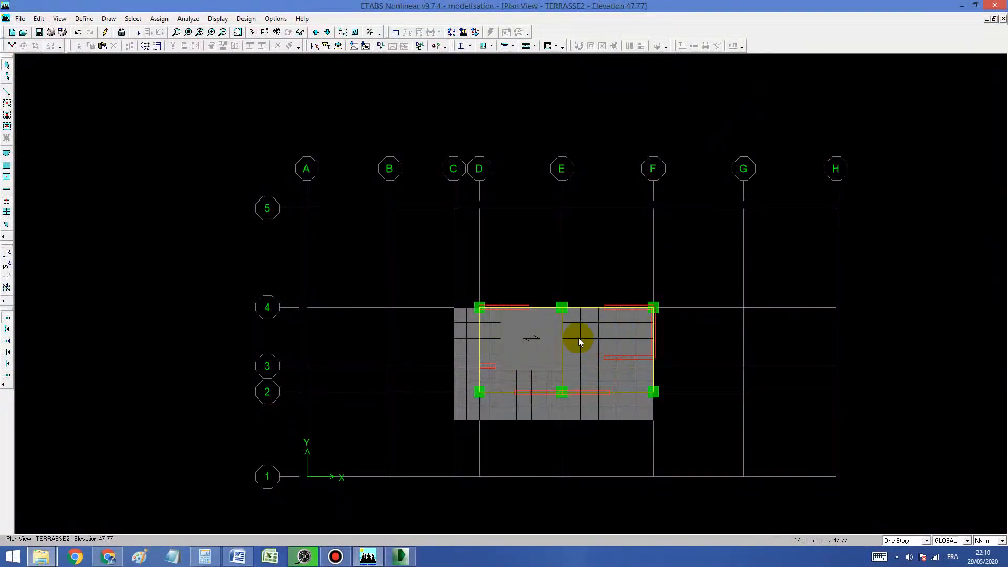
pyautogui.click(322, 31)
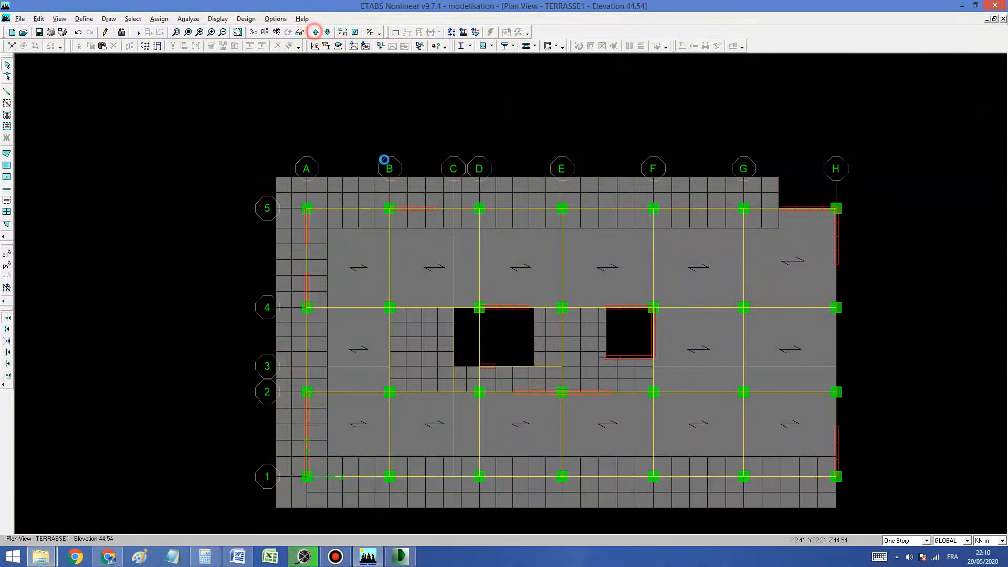
pyautogui.click(316, 32)
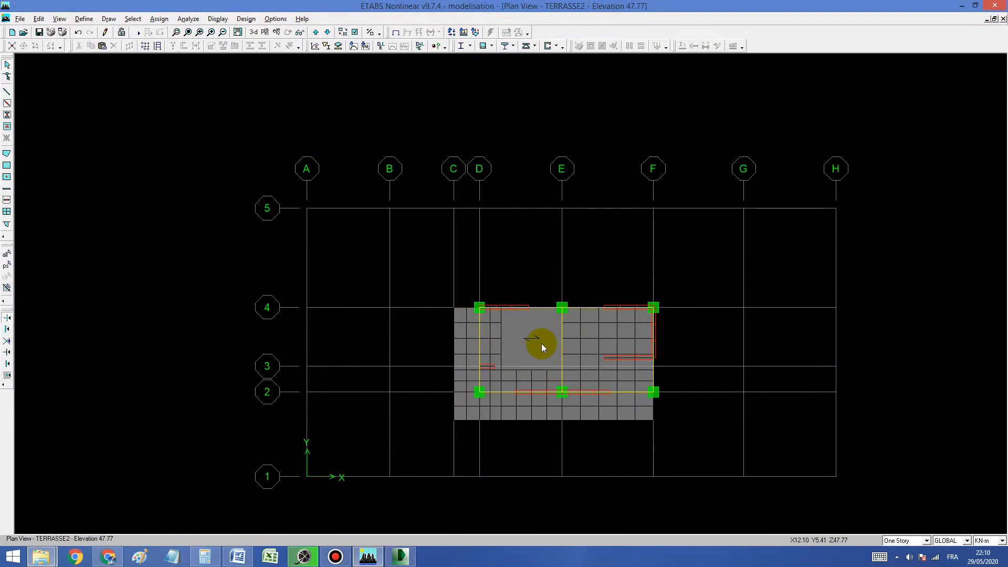
pyautogui.click(327, 32)
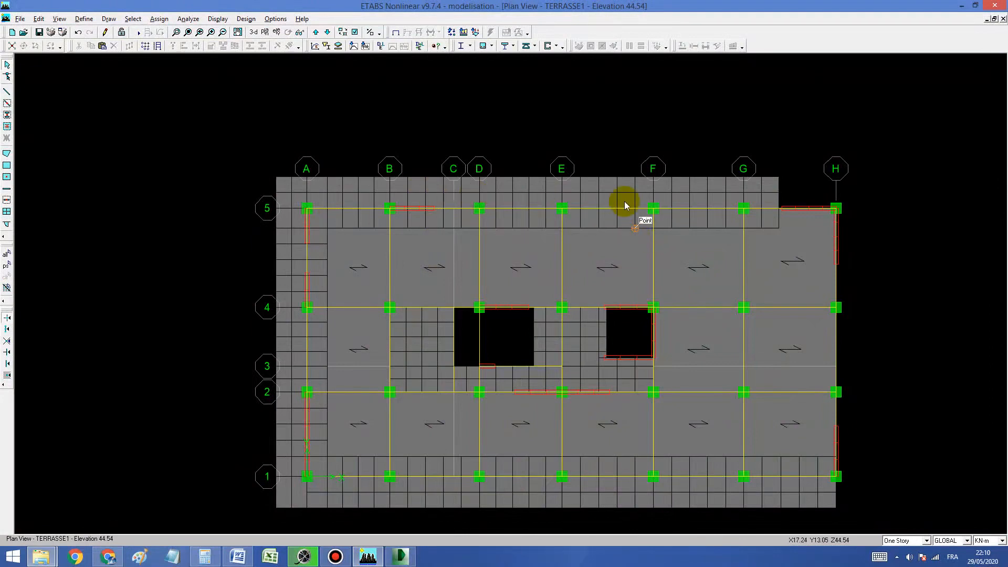
# Step: Show the line section names on the TERRASSE1 plan through the building view options
pyautogui.click(355, 32)
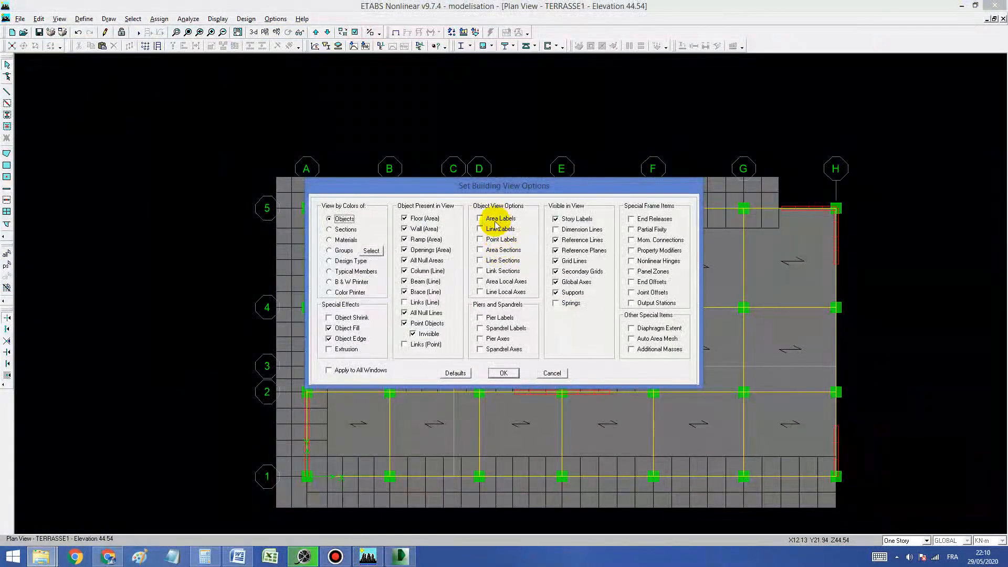
pyautogui.click(492, 261)
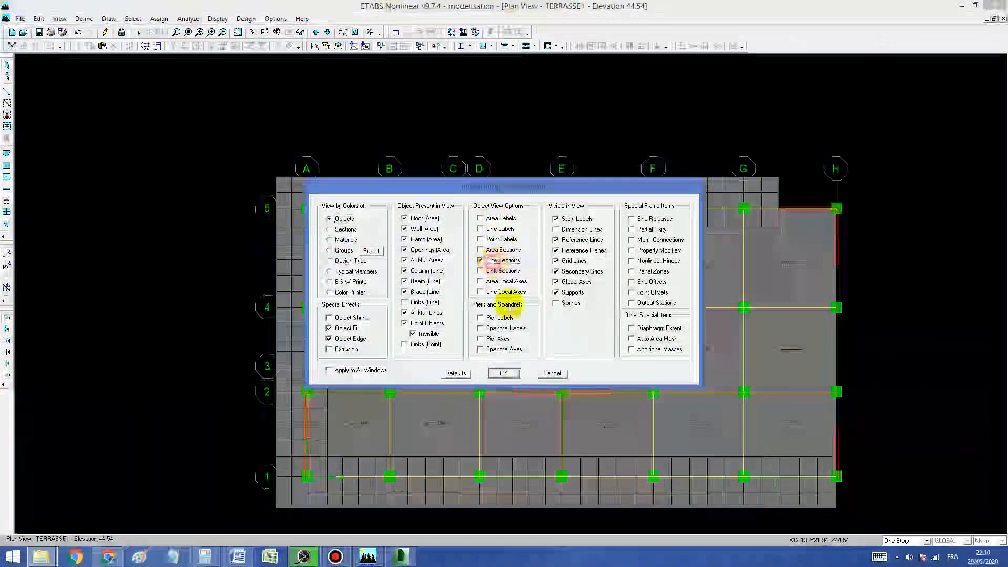
pyautogui.click(503, 373)
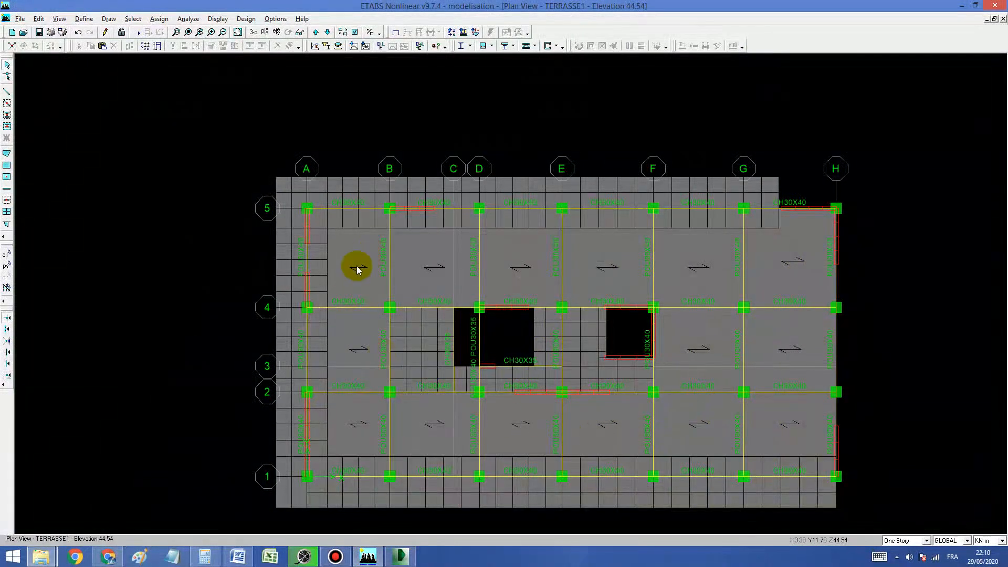
# Step: Check the lengths of the beam on grid B between axes 1 and 2 and the two grid G beams between axes 2 and 5
pyautogui.rightClick(389, 437)
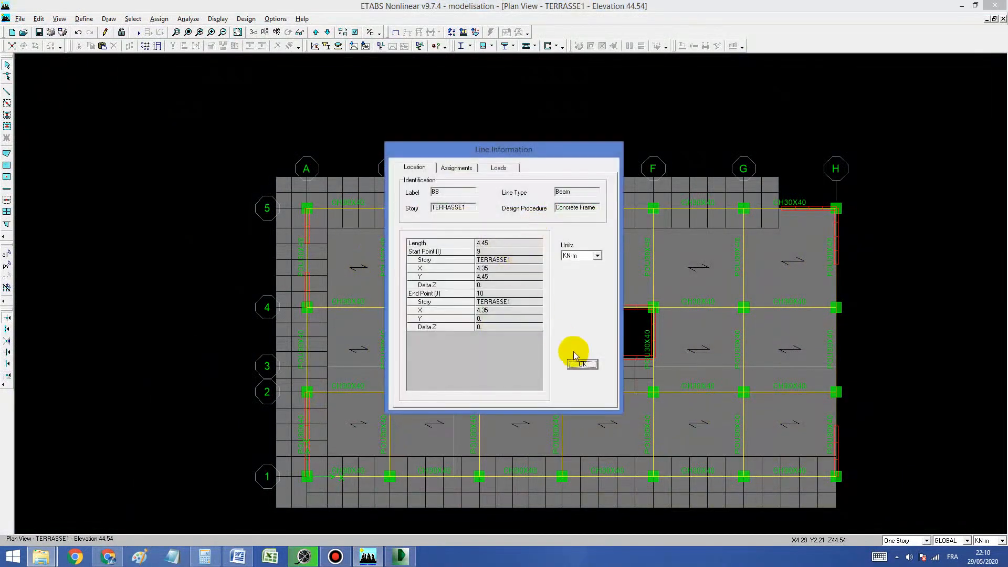
pyautogui.click(582, 364)
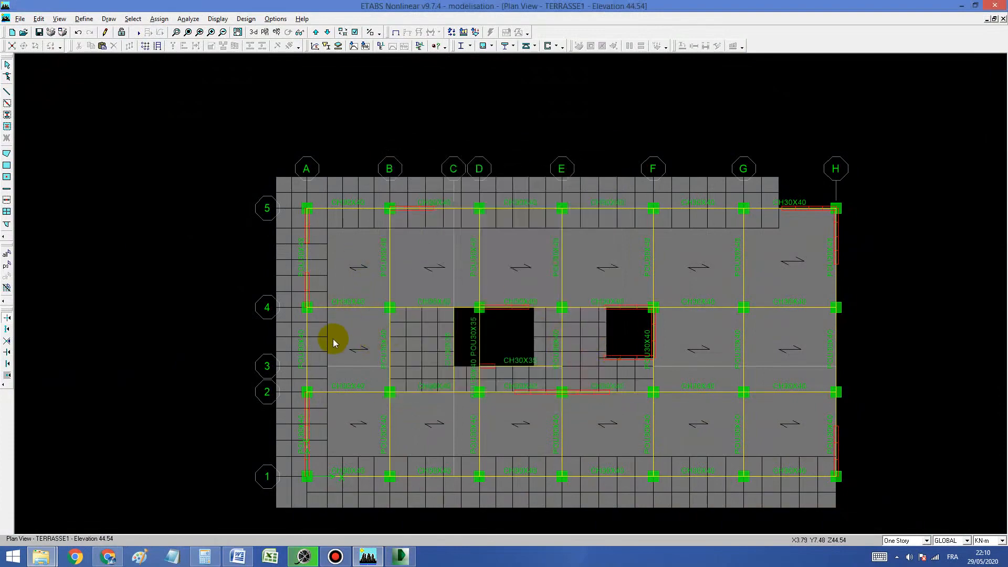
pyautogui.rightClick(743, 352)
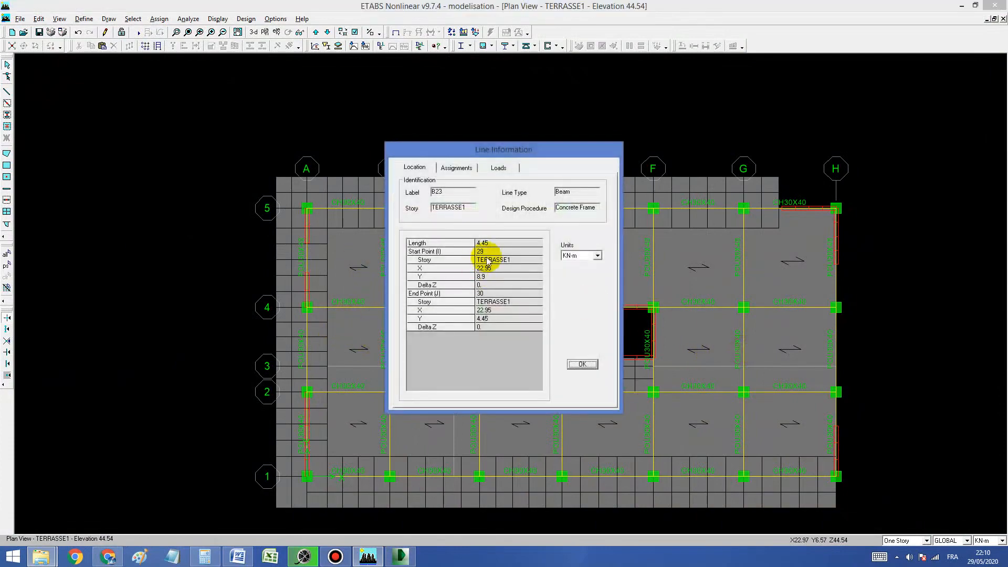
pyautogui.click(582, 363)
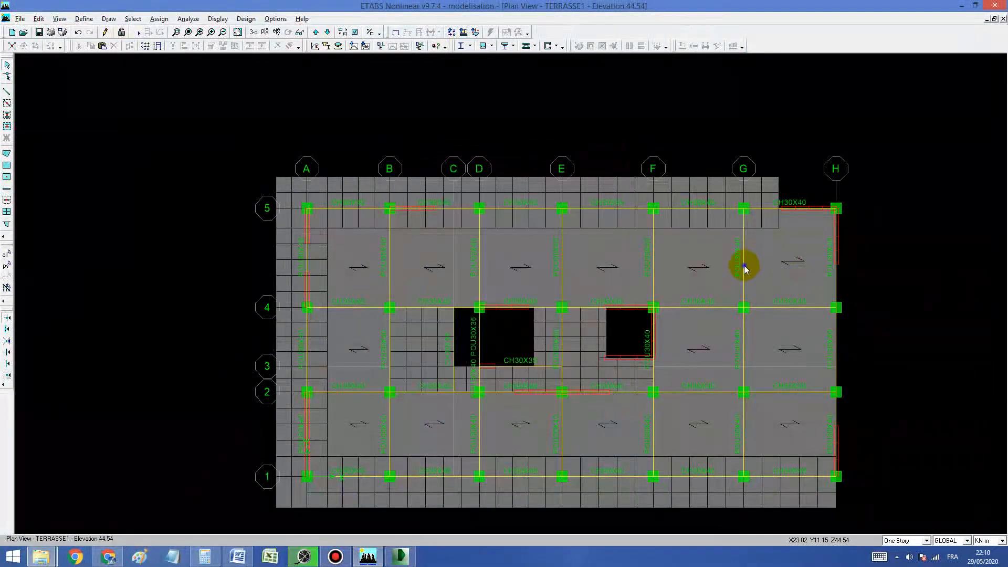
pyautogui.rightClick(745, 264)
pyautogui.click(576, 363)
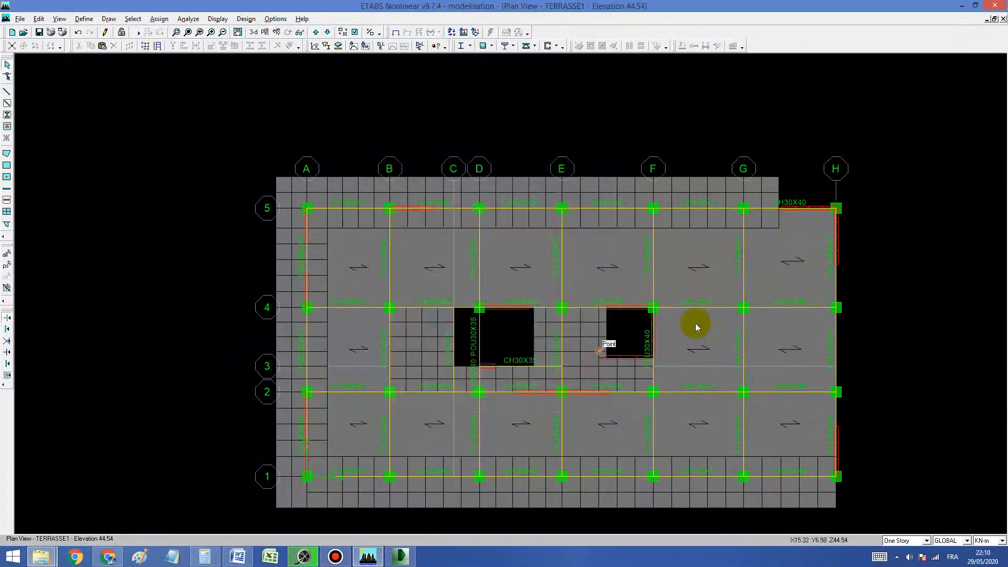
# Step: In Calculator, compute (5.2 - 0.3) / 12.5 and (4.45 - 0.3) / 12.5
pyautogui.click(205, 557)
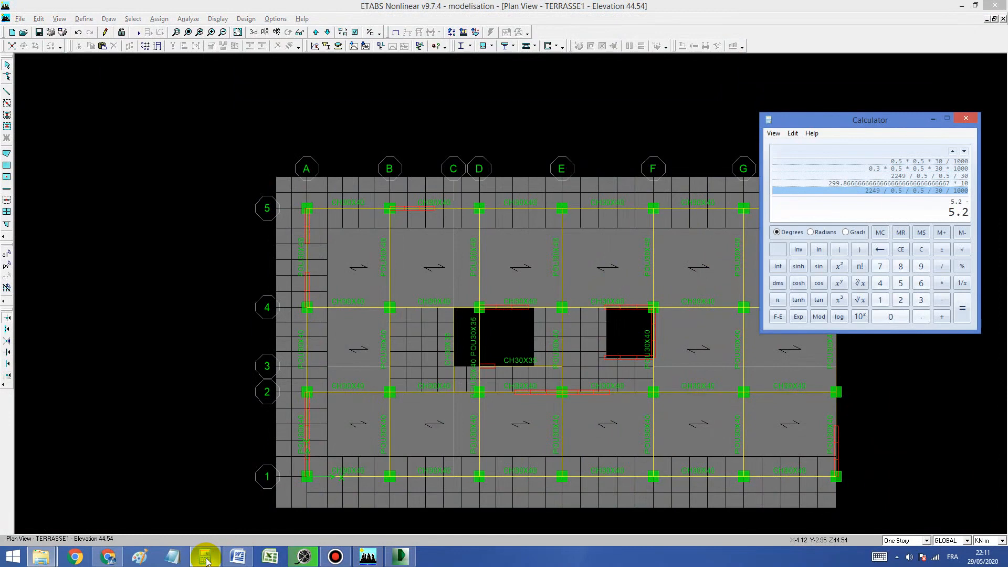
pyautogui.write('0.3')
pyautogui.press('Return')
pyautogui.write('/12')
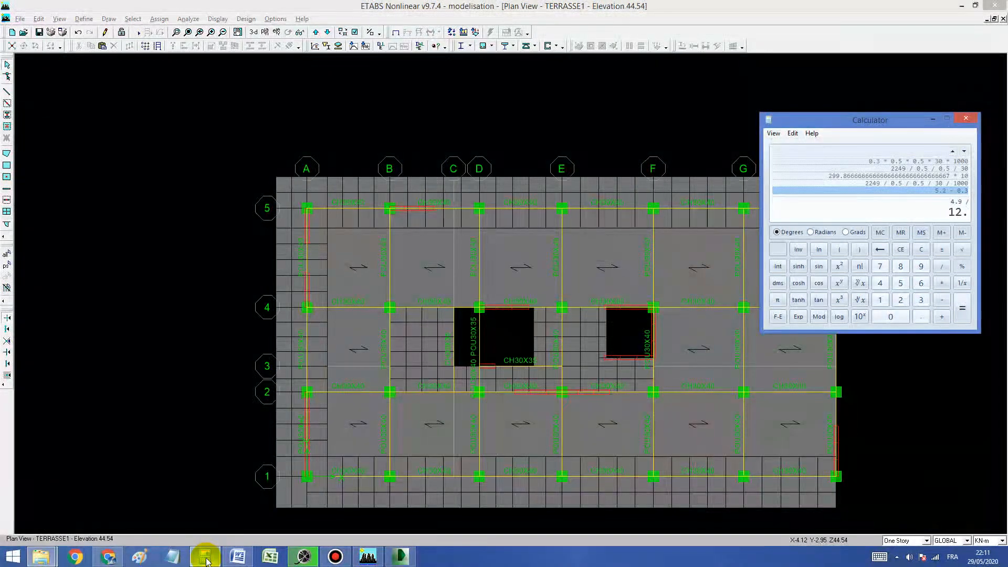
pyautogui.write('5')
pyautogui.press('Return')
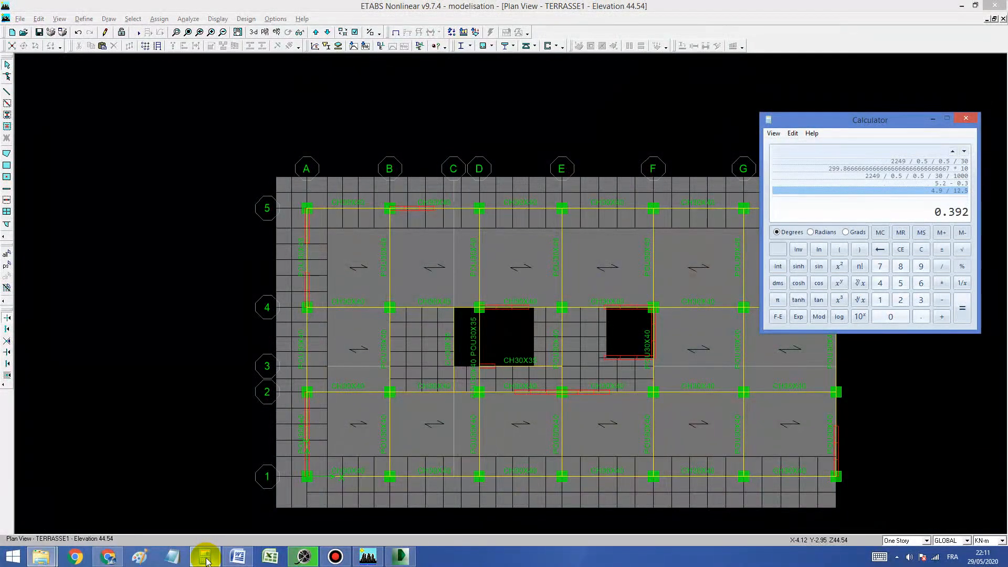
pyautogui.write('4.45-/1')
pyautogui.press('Return')
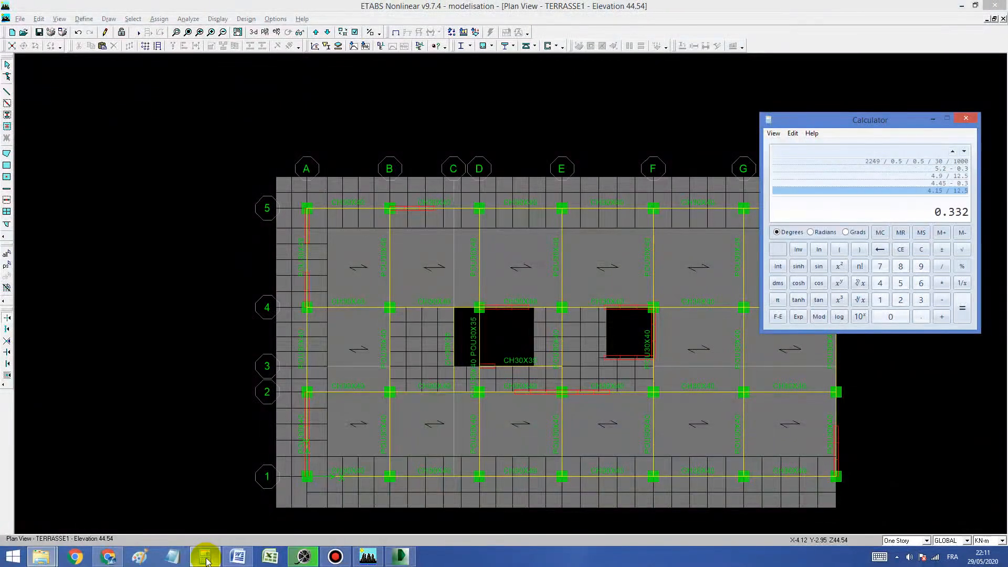
# Step: Return to ETABS and check the length of the beam on grid 2 between axes G and H
pyautogui.click(575, 6)
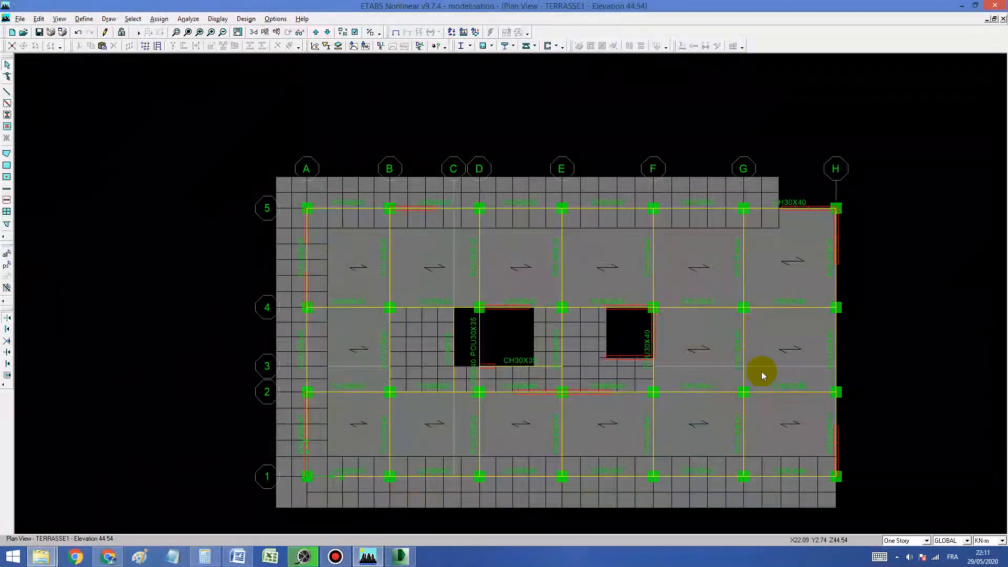
pyautogui.rightClick(785, 393)
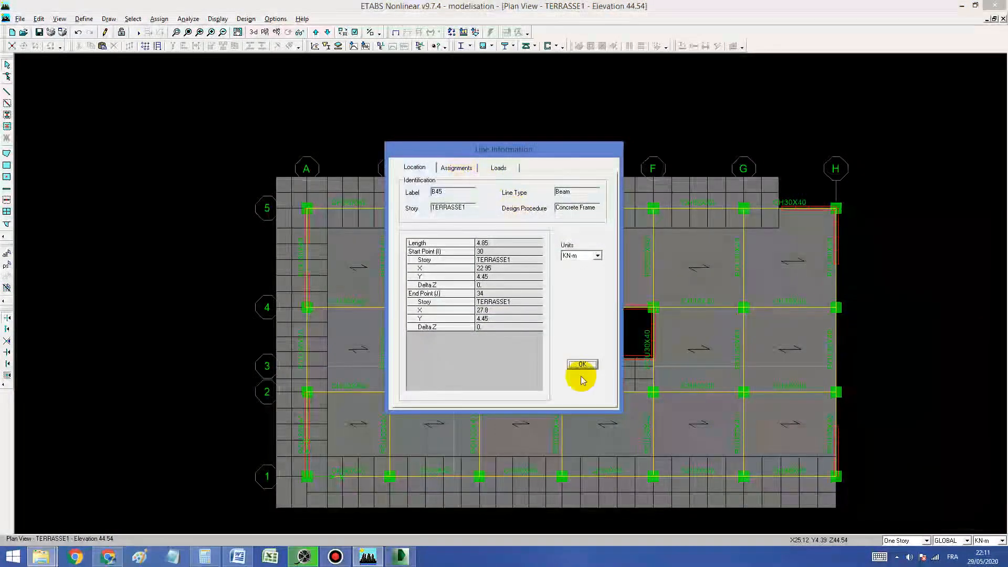
pyautogui.click(580, 363)
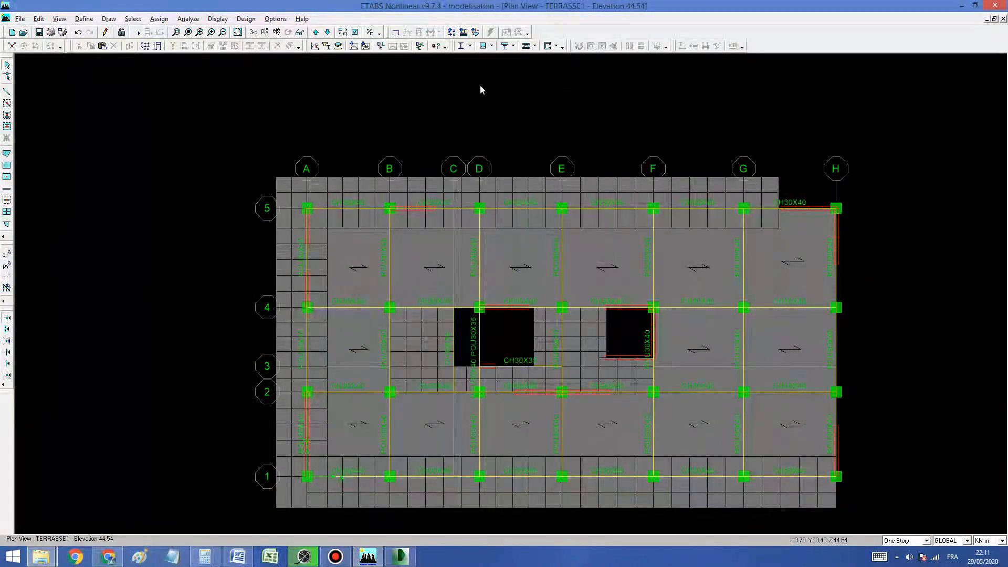
# Step: Display elevation 1 and examine the beam and column section names from the base up to TERRASSE1
pyautogui.click(276, 32)
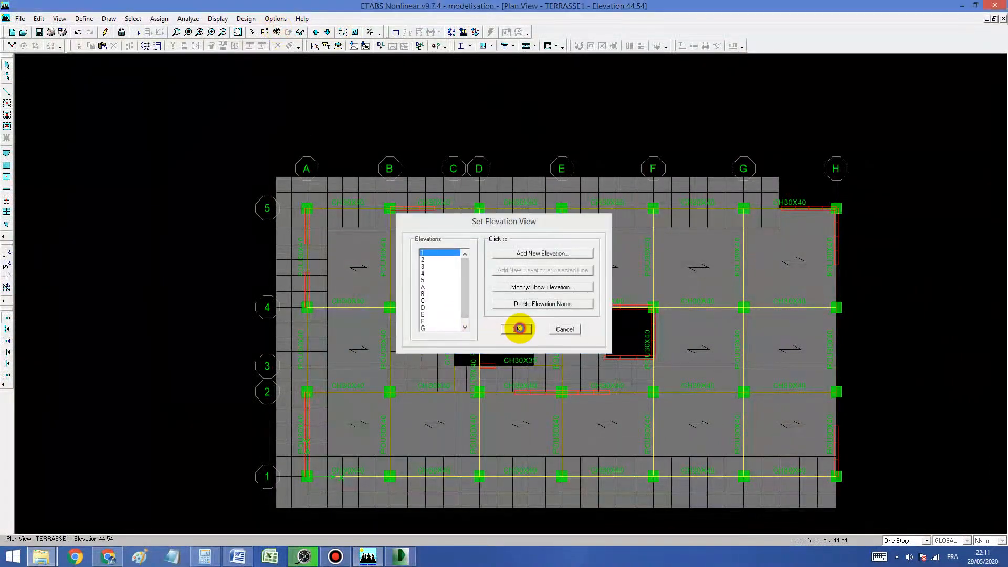
pyautogui.click(517, 329)
pyautogui.click(176, 32)
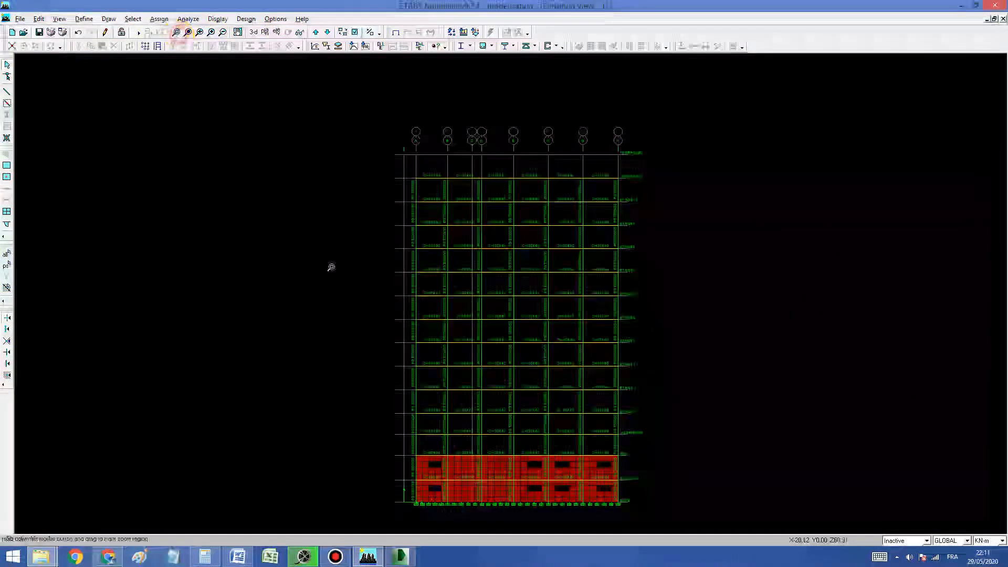
pyautogui.moveTo(380, 305); pyautogui.dragTo(450, 508)
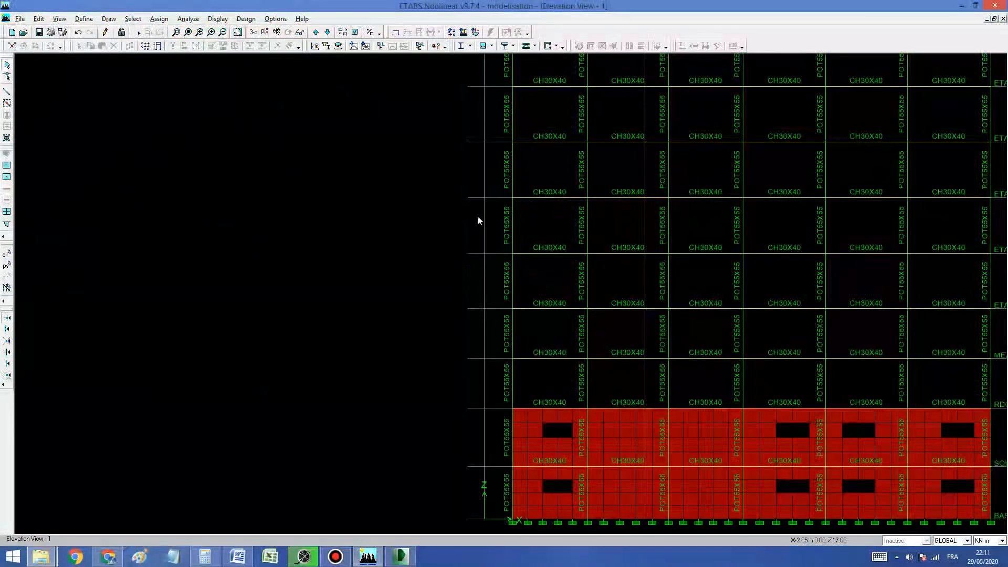
pyautogui.moveTo(474, 273); pyautogui.dragTo(336, 288)
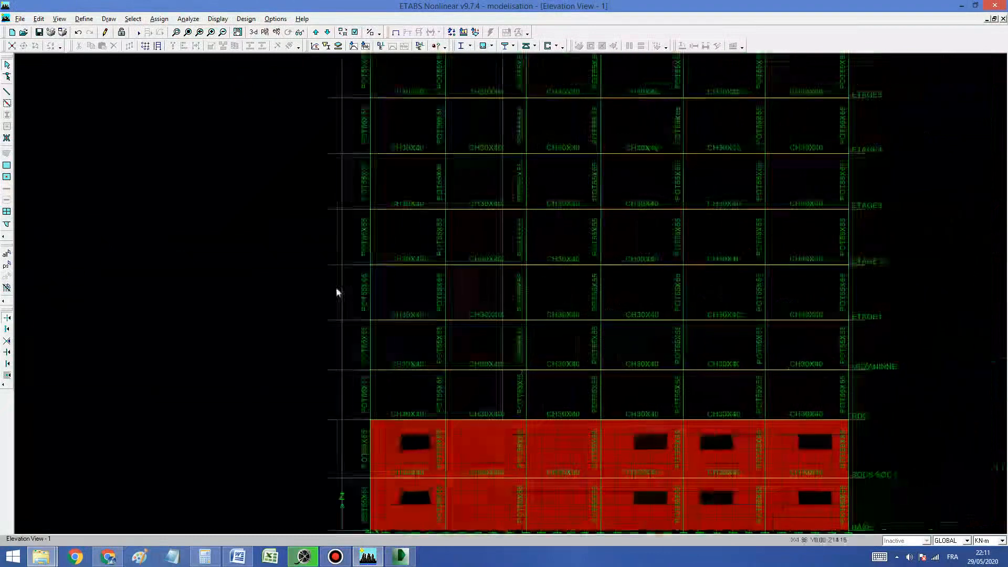
pyautogui.scroll(-3, 289, 165)
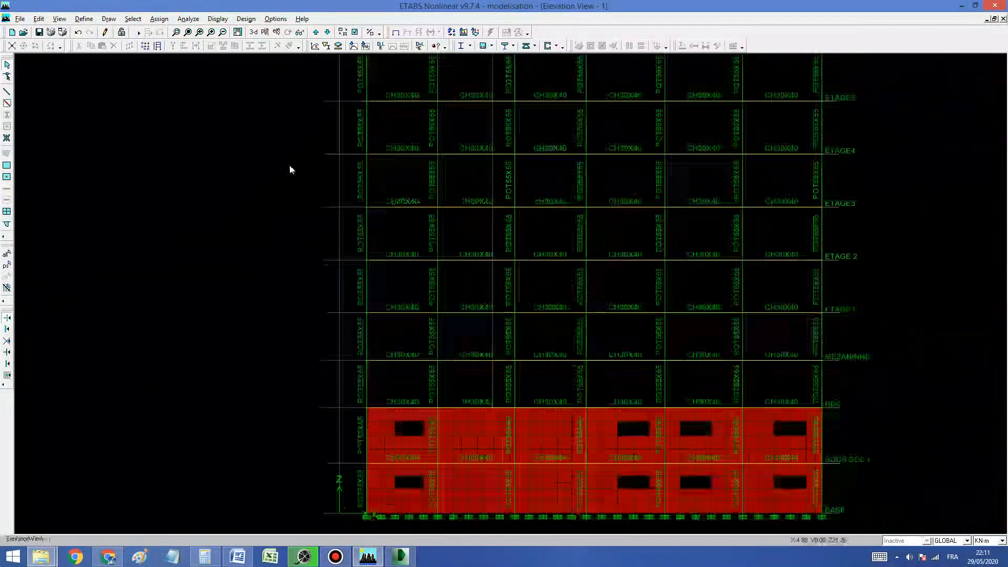
pyautogui.scroll(-3, 310, 263)
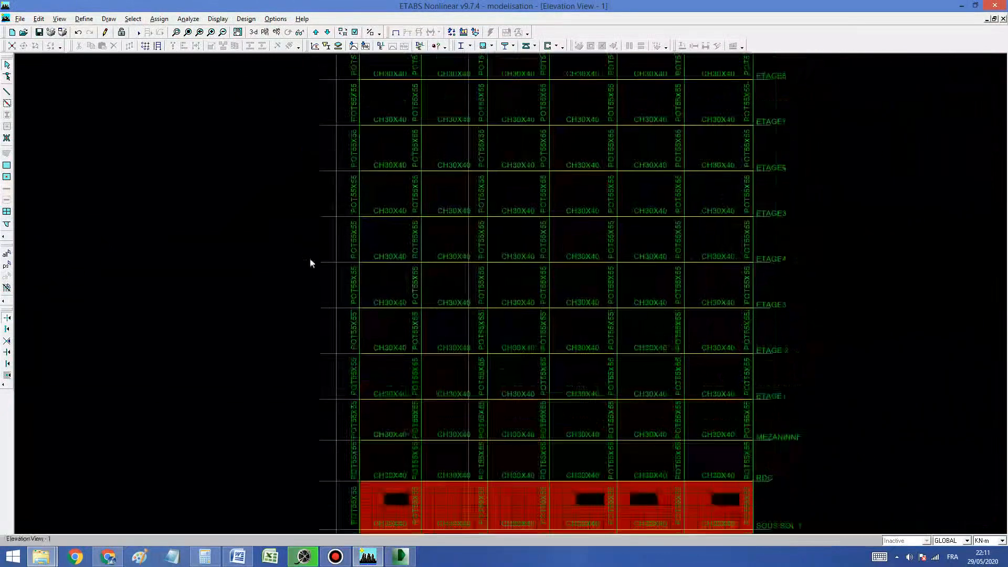
pyautogui.scroll(-3, 316, 232)
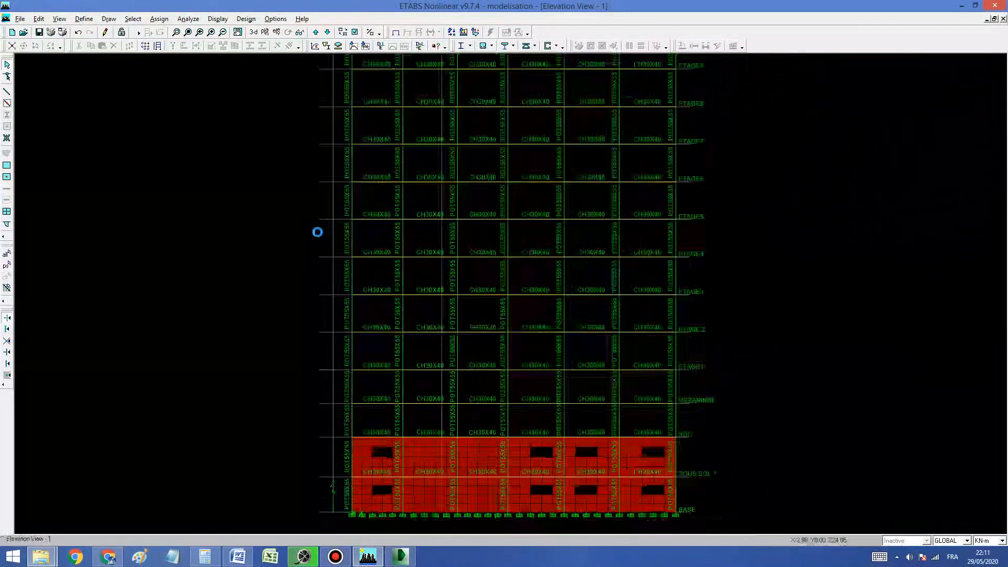
pyautogui.moveTo(316, 229); pyautogui.dragTo(337, 230, button='middle')
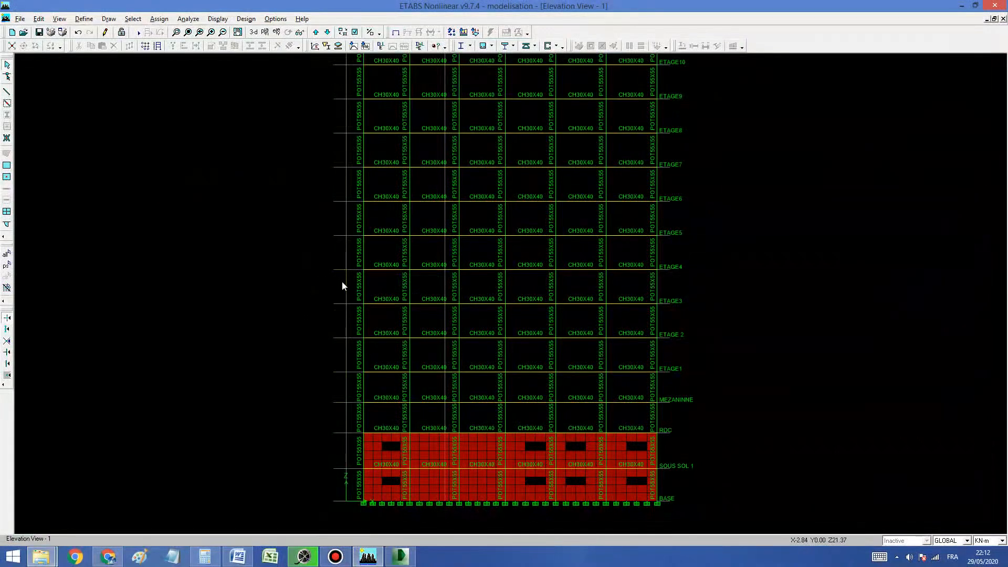
pyautogui.moveTo(314, 150); pyautogui.dragTo(313, 202, button='middle')
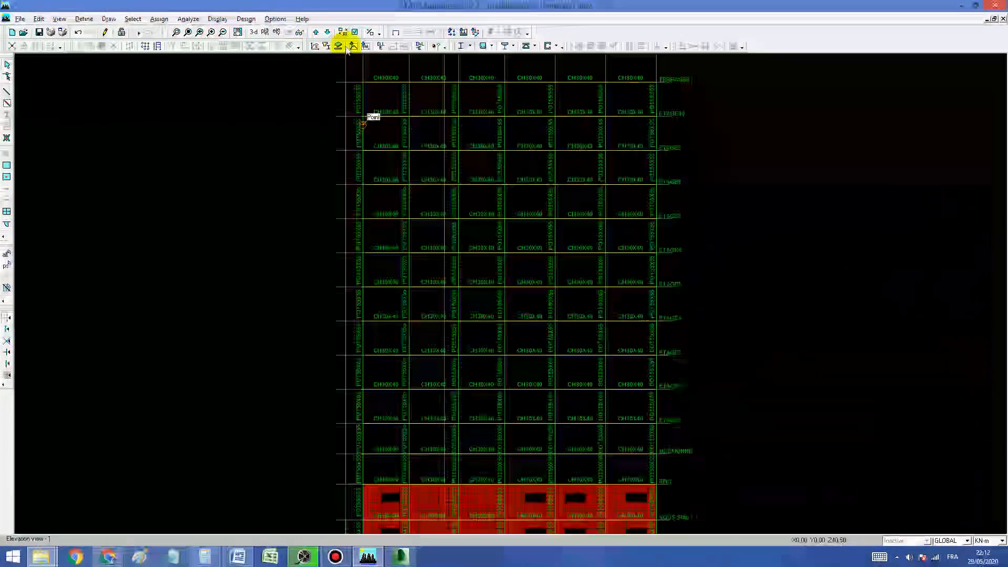
# Step: Display the TERRASSE2 plan, go down one storey to TERRASSE1, and restore the full plan extents
pyautogui.click(265, 32)
pyautogui.click(558, 275)
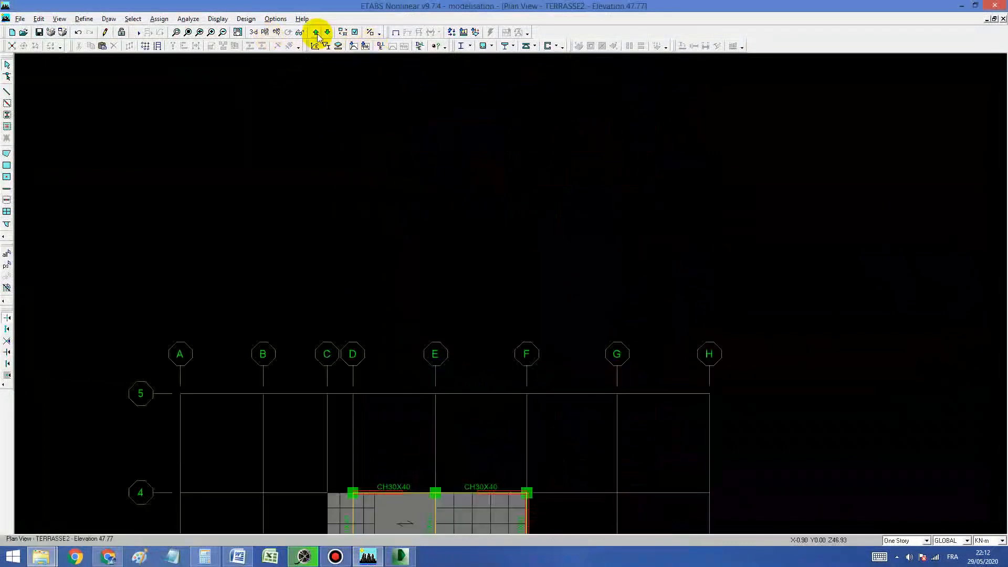
pyautogui.click(327, 32)
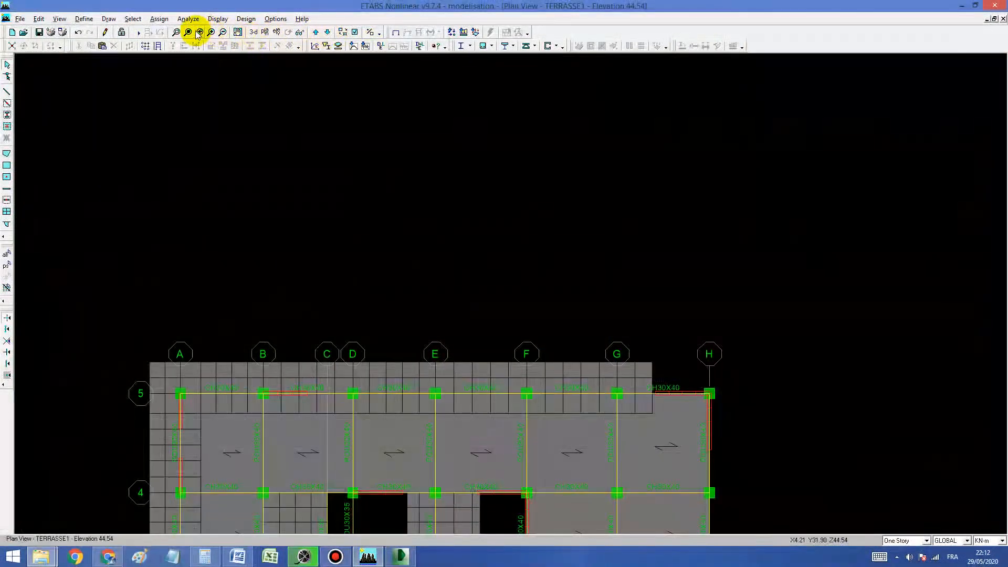
pyautogui.click(187, 32)
pyautogui.click(479, 305)
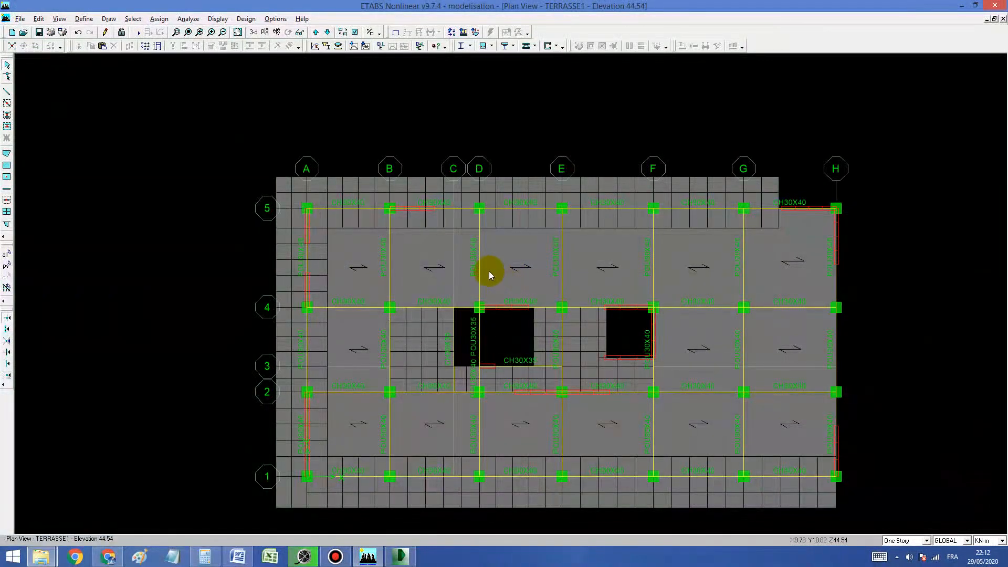
# Step: Display elevation 1 and examine the beam and column section names on the intermediate storeys up close
pyautogui.click(276, 32)
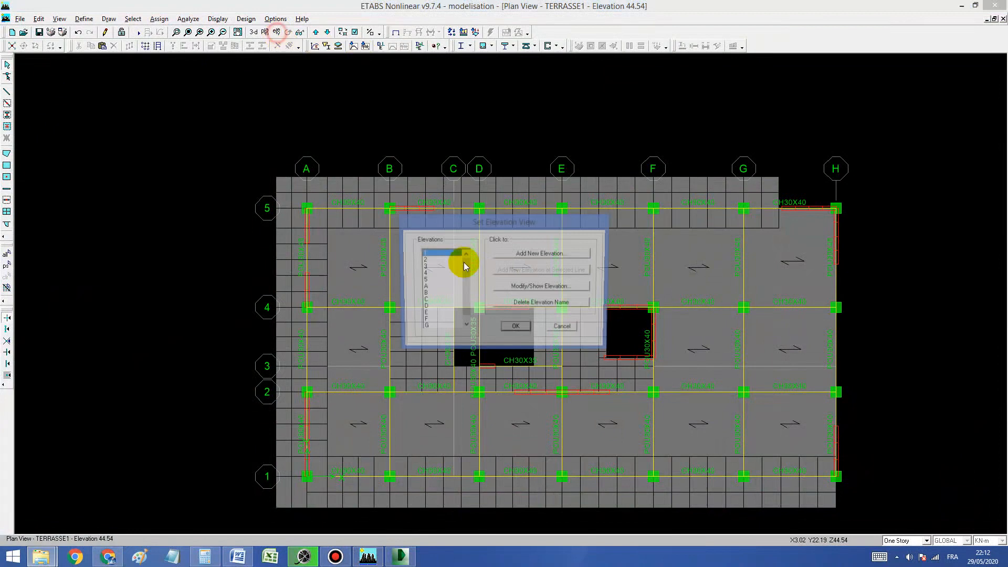
pyautogui.click(515, 326)
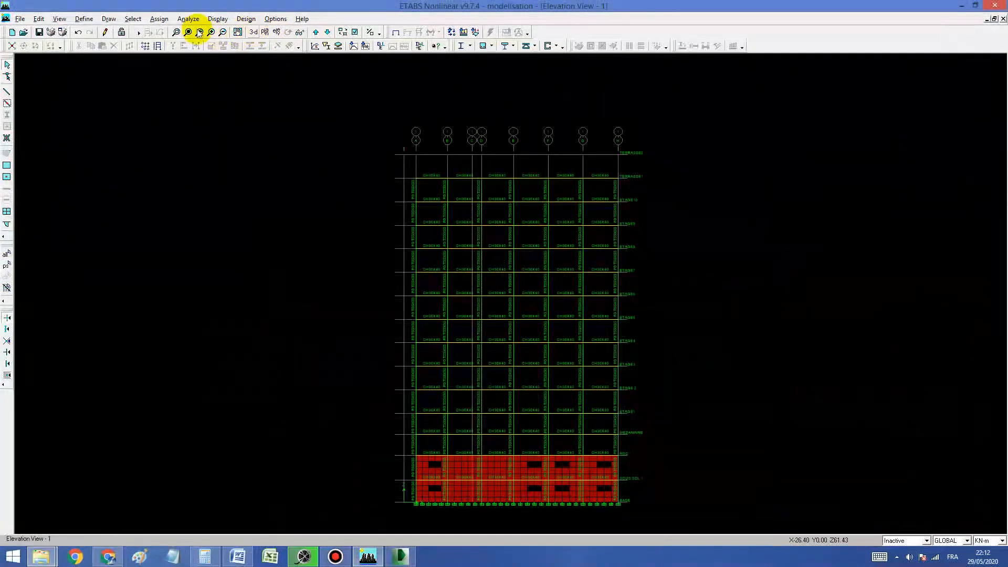
pyautogui.click(176, 32)
pyautogui.moveTo(389, 257); pyautogui.dragTo(508, 323)
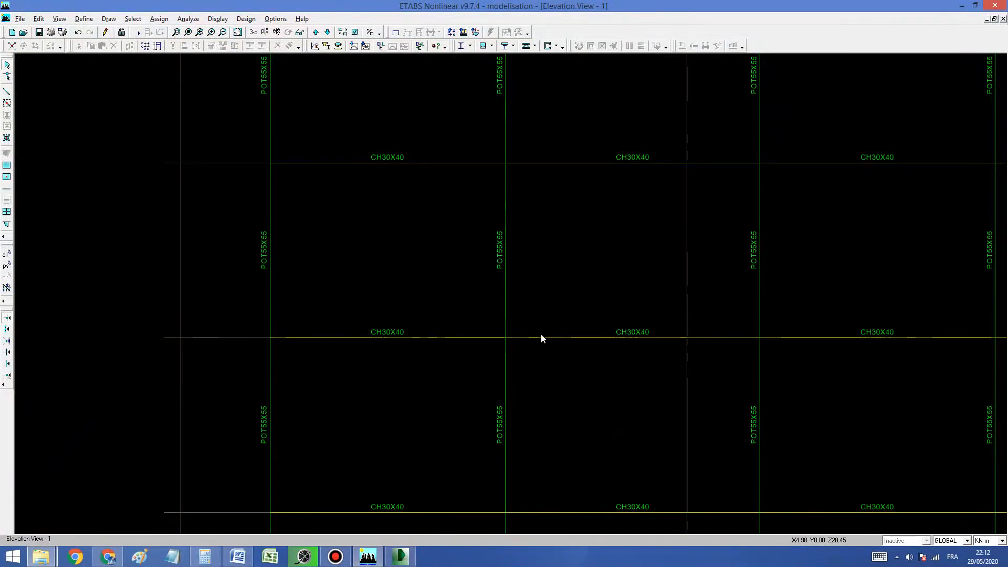
pyautogui.click(365, 46)
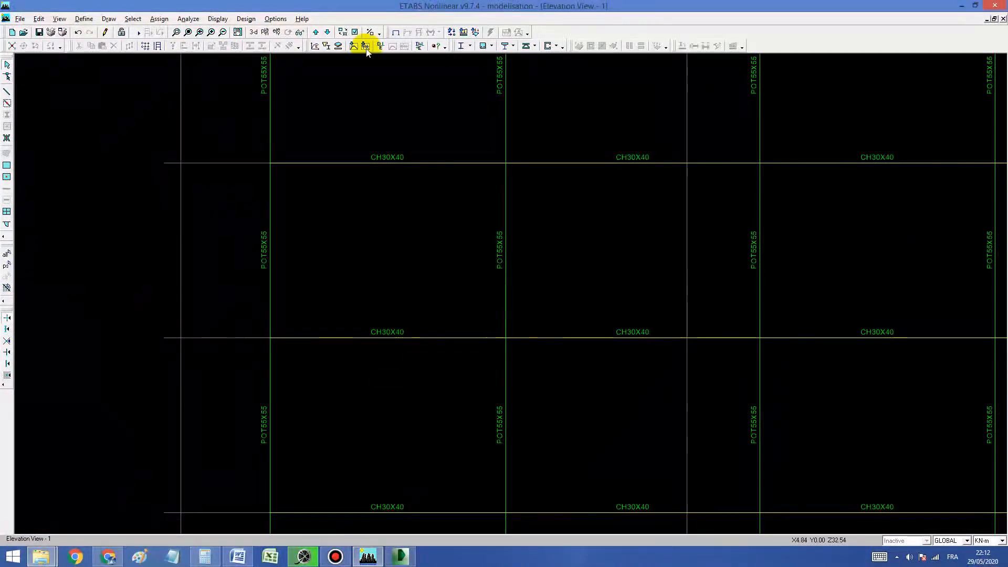
# Step: Display elevation B and examine the main beam and column section names on the intermediate storeys
pyautogui.click(277, 32)
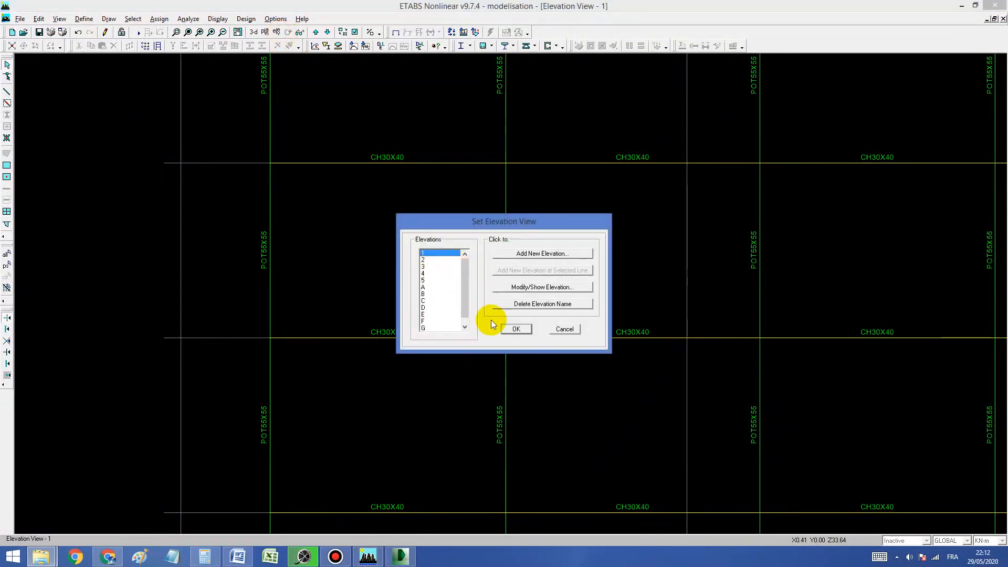
pyautogui.click(423, 293)
pyautogui.click(516, 329)
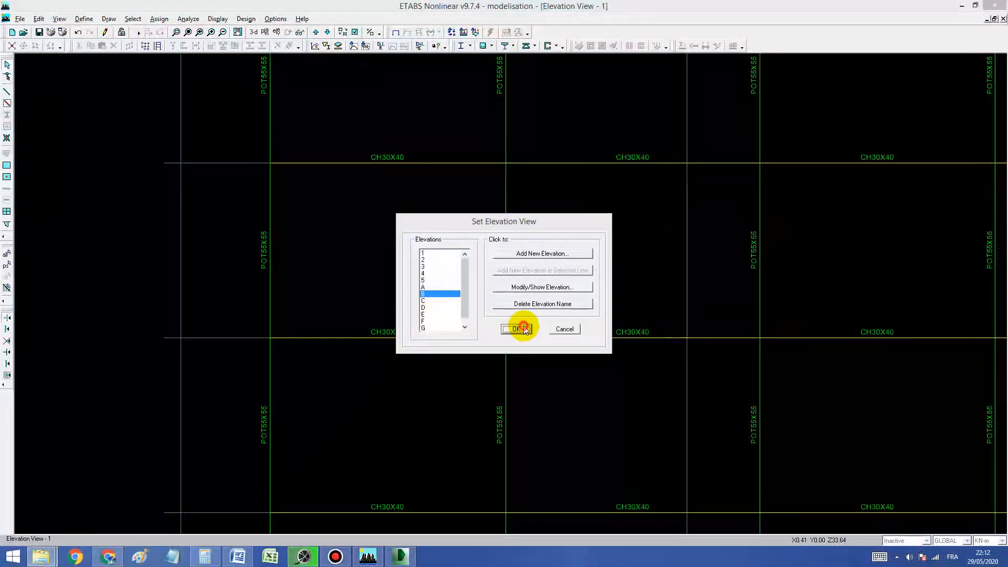
pyautogui.click(176, 32)
pyautogui.moveTo(496, 235); pyautogui.dragTo(547, 286)
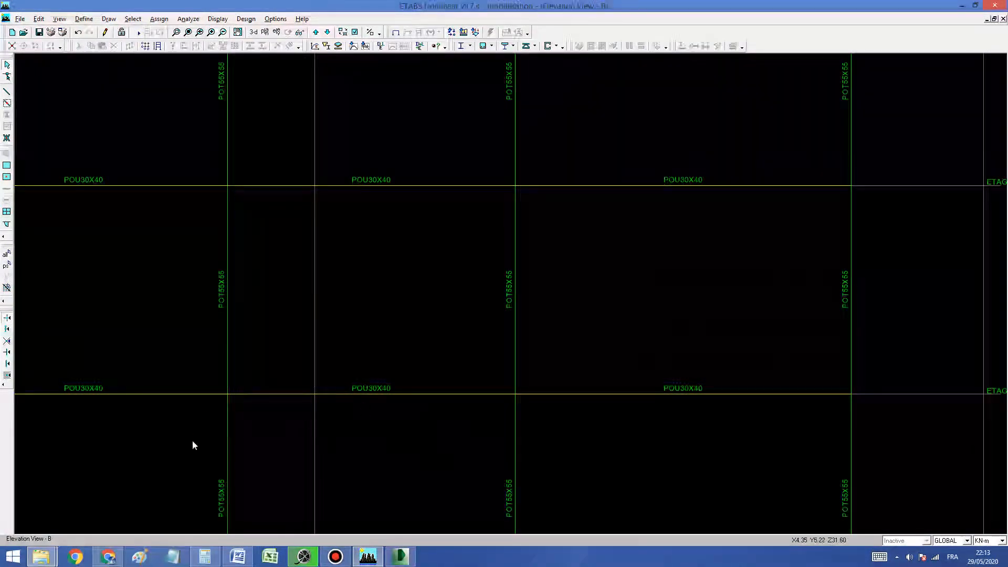
# Step: Switch to the DTR_RPA99-V2003 PDF in Foxit Reader and read section 7.6 on column-beam joints, including the 7.6.2 joint moment diagrams on page 75
pyautogui.click(41, 557)
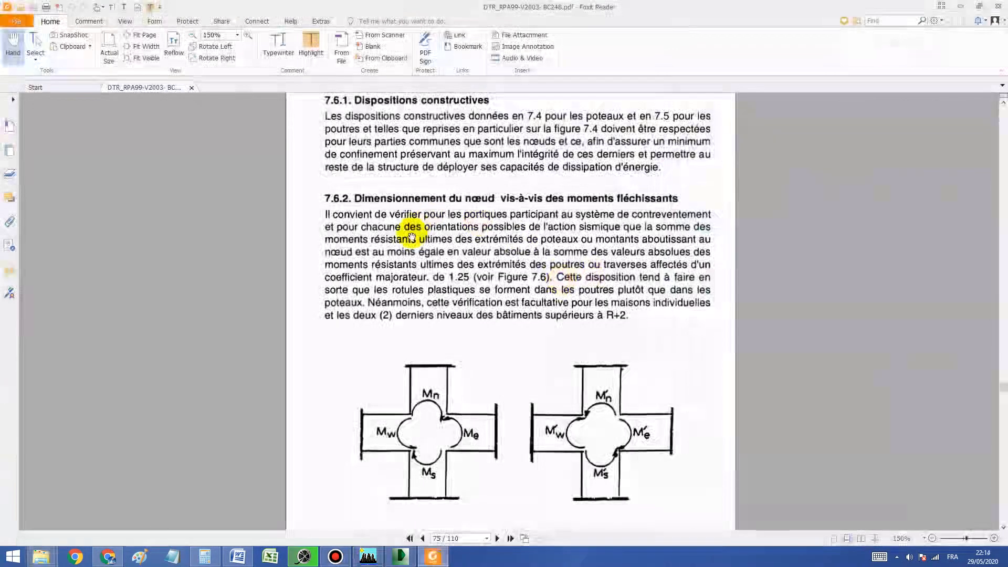
pyautogui.scroll(2, 415, 231)
pyautogui.click(335, 556)
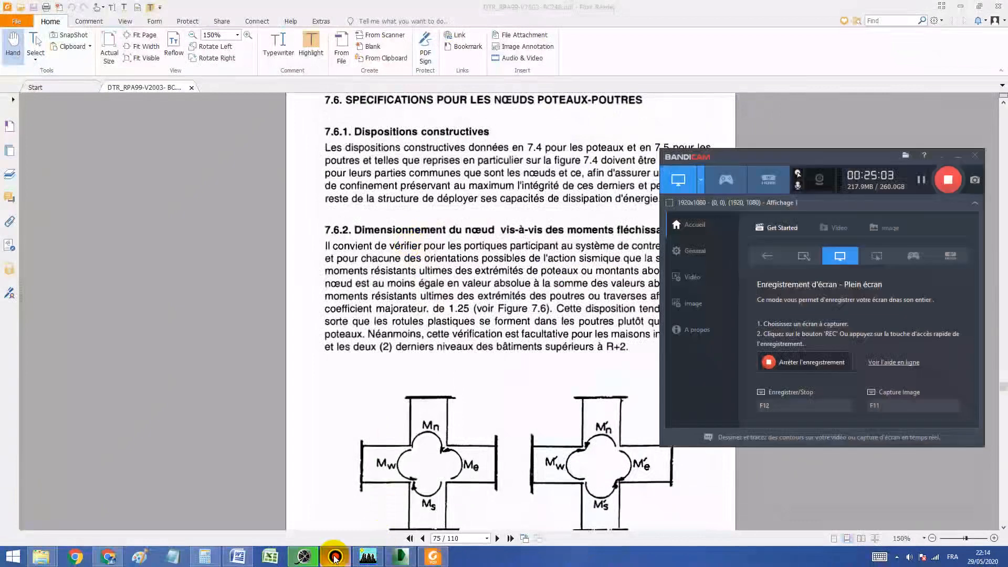
pyautogui.click(335, 557)
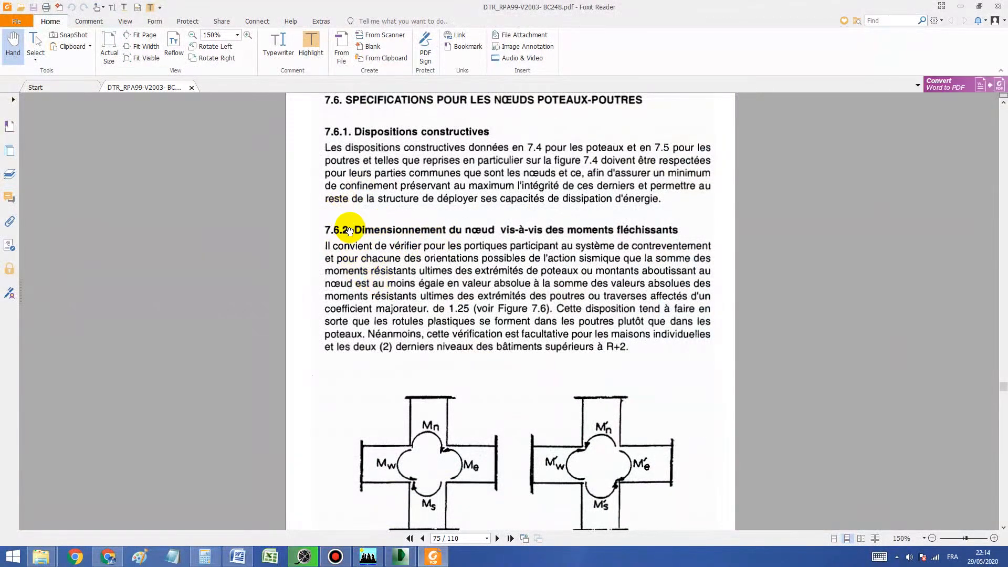
pyautogui.scroll(1, 349, 226)
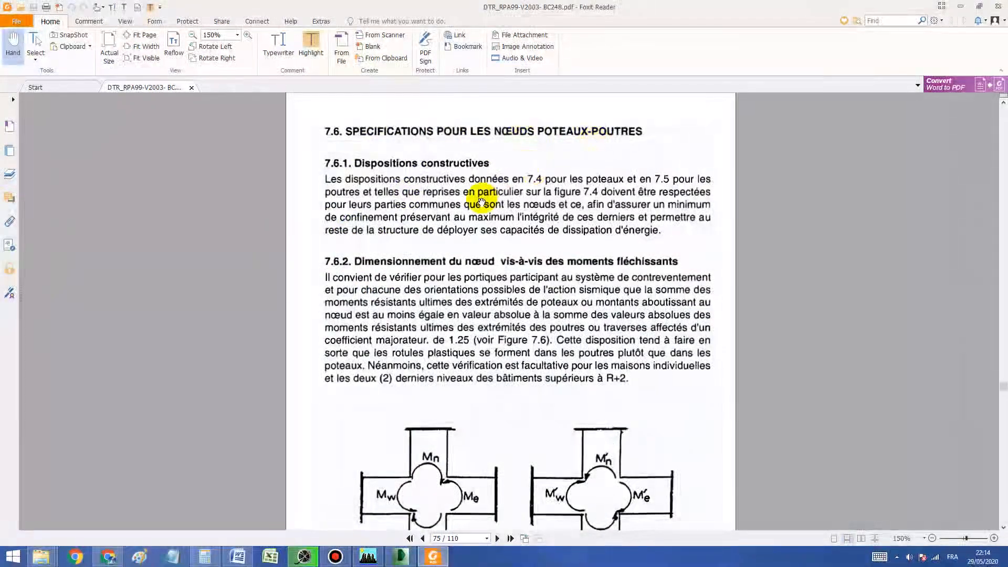
pyautogui.scroll(-7, 427, 196)
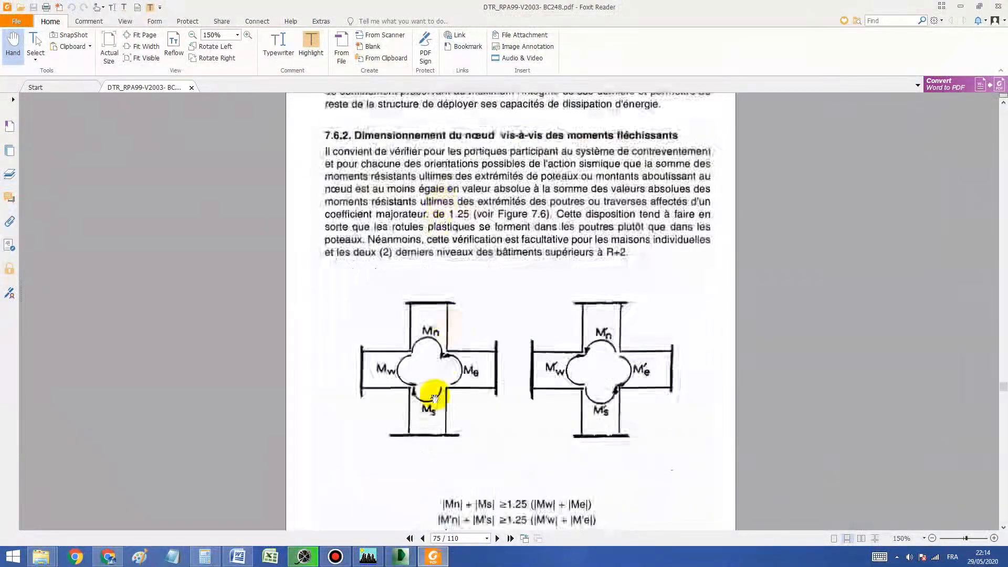
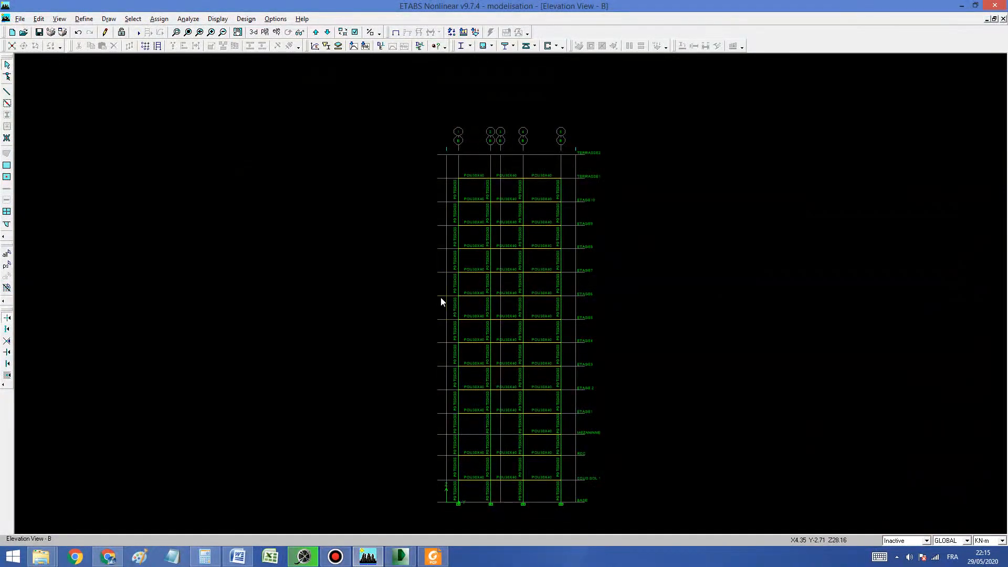
# Step: Display the TERRASSE2 plan with uniform gravity area loads for case G and compare them with the TERRASSE1 plan below
pyautogui.click(265, 32)
pyautogui.click(561, 276)
pyautogui.click(475, 32)
pyautogui.click(477, 335)
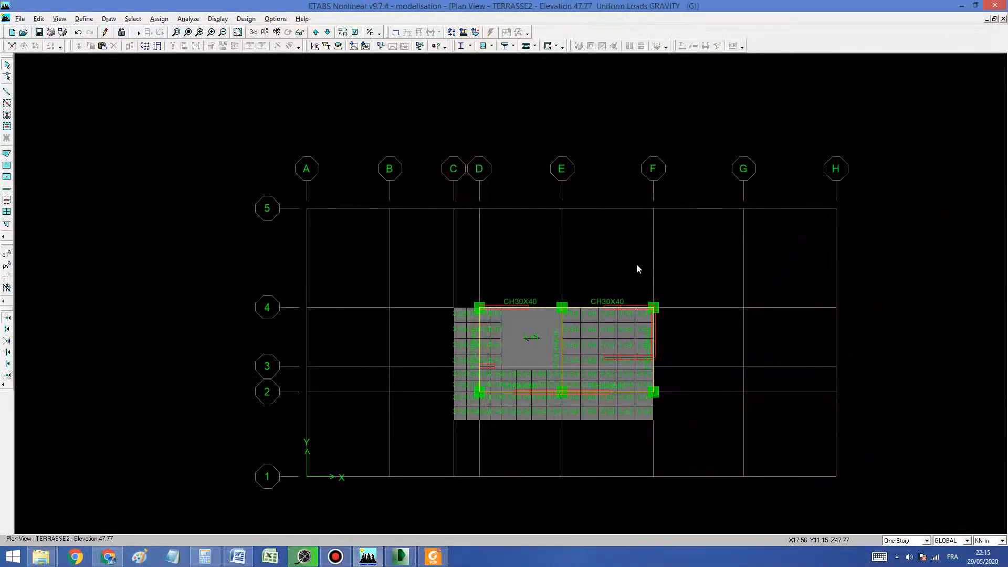
pyautogui.click(327, 32)
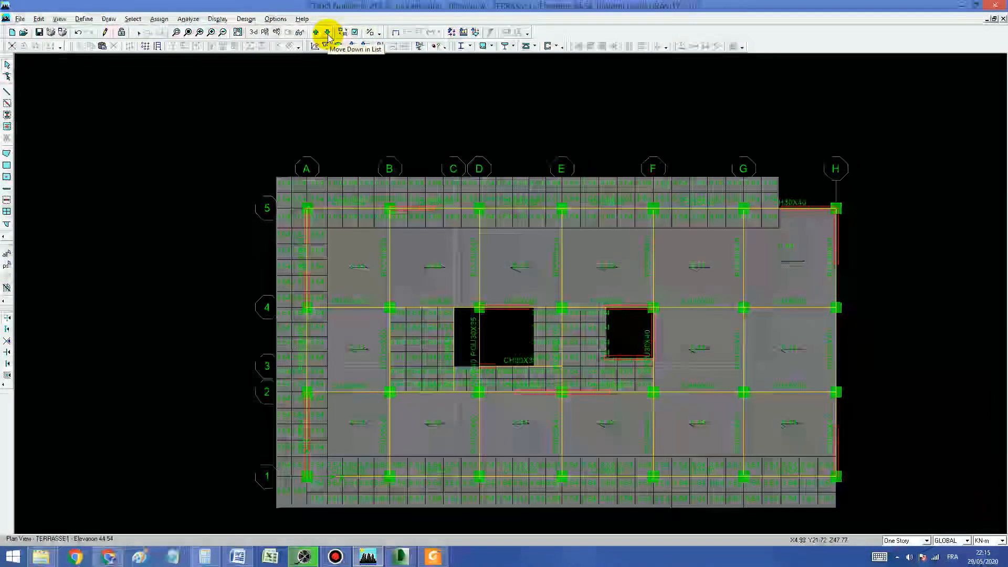
pyautogui.click(316, 33)
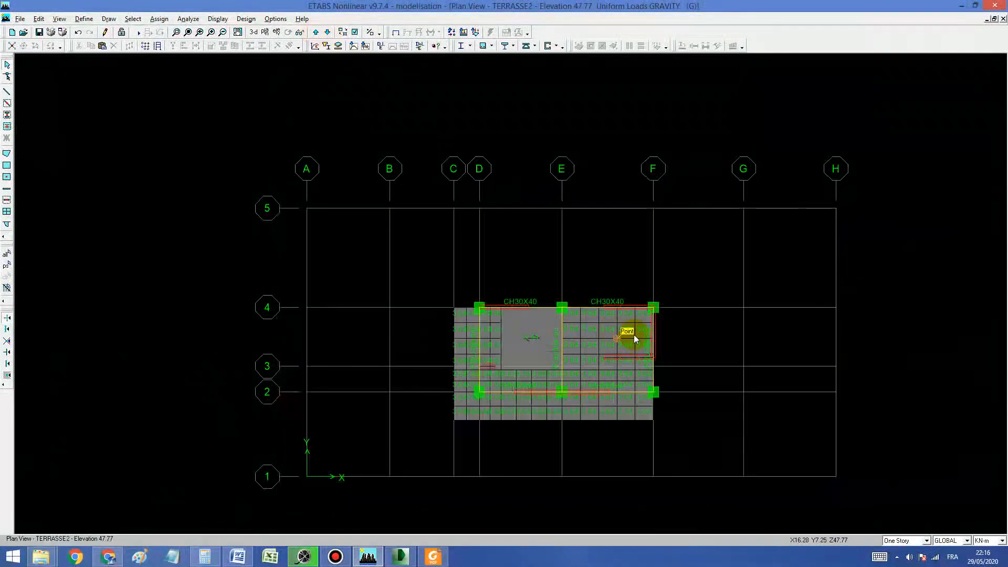
pyautogui.click(327, 33)
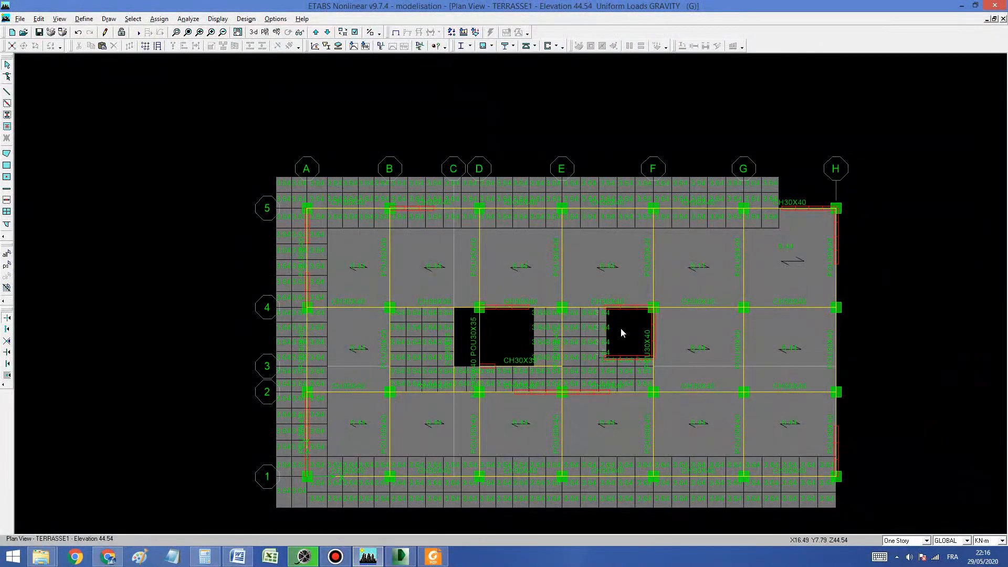
# Step: Review the case G area loads storey by storey from TERRASSE1 down to the ETAGE4 plan
pyautogui.click(327, 32)
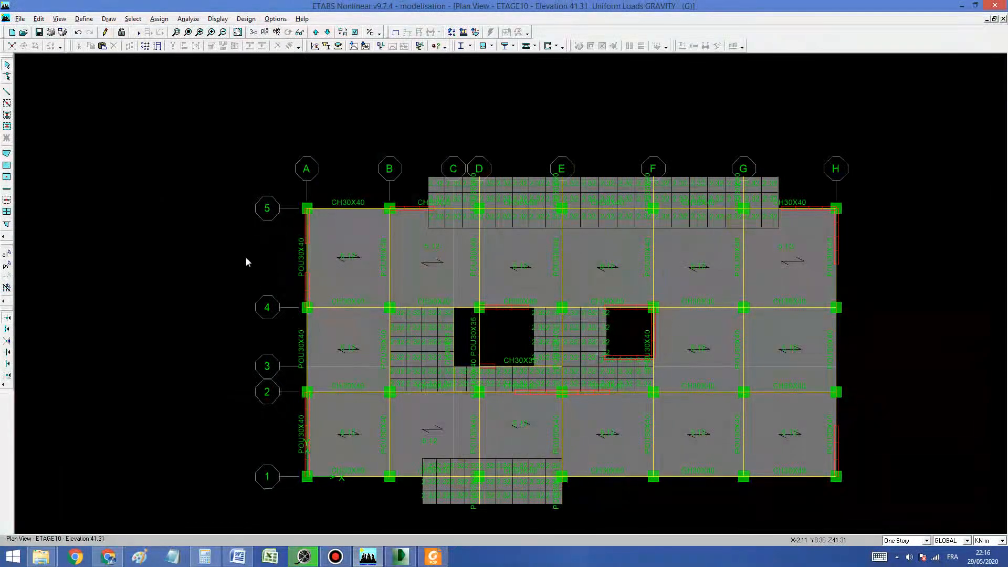
pyautogui.click(328, 32)
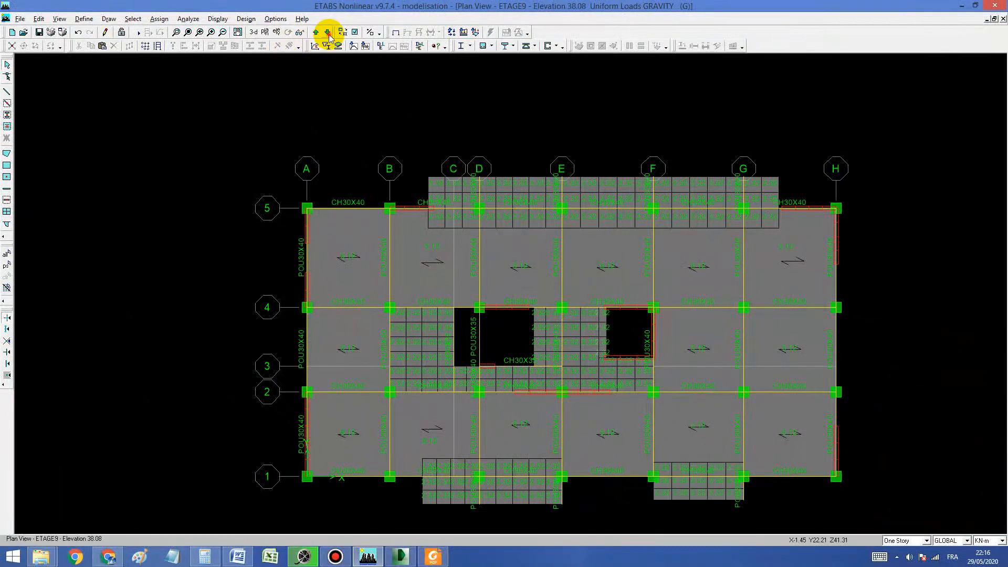
pyautogui.click(327, 32)
pyautogui.click(328, 32)
pyautogui.click(327, 32)
pyautogui.click(328, 32)
pyautogui.click(327, 32)
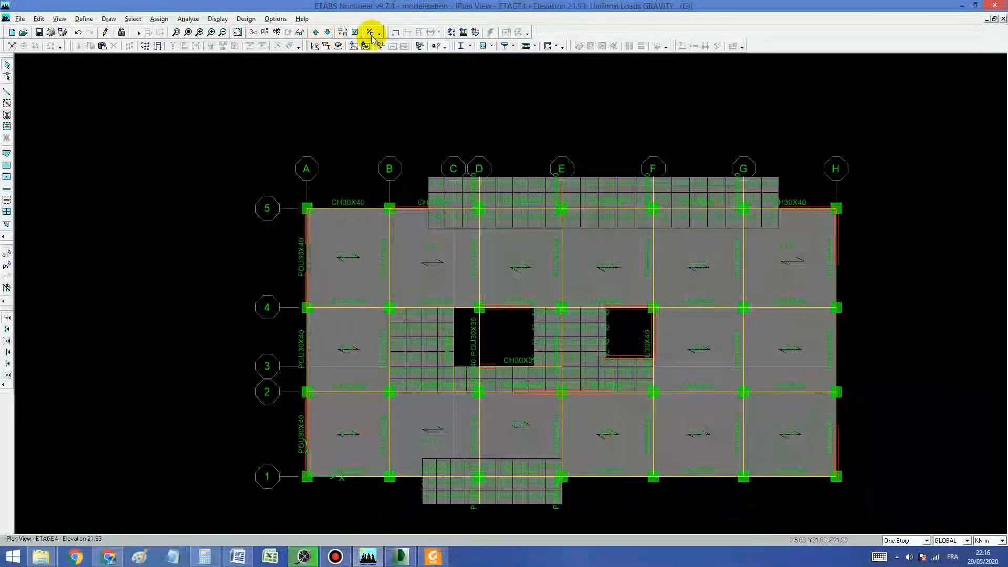
# Step: Show the uniform gravity area loads for case P on ETAGE4, and display the same loads on the SOUS SOL 1 plan
pyautogui.click(475, 32)
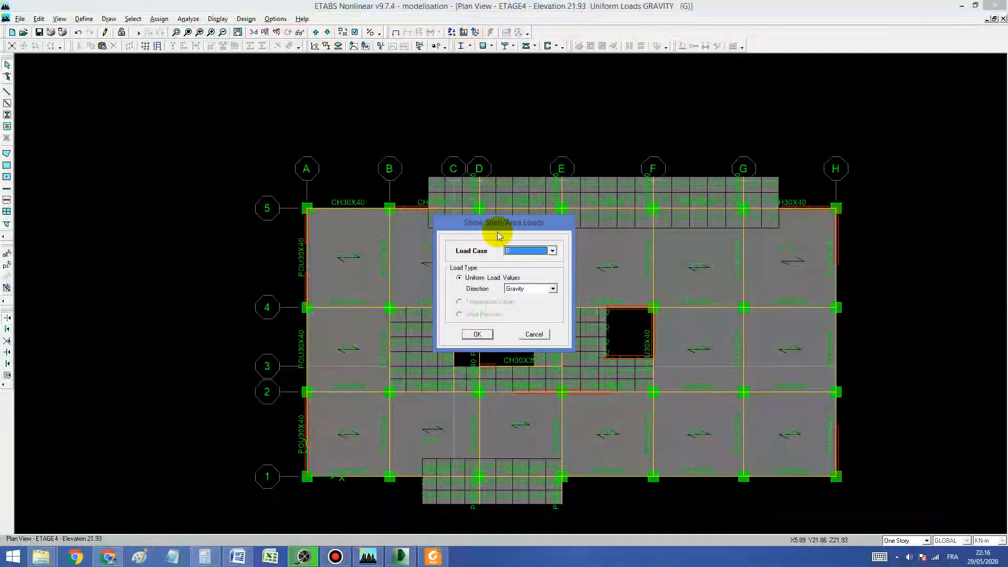
pyautogui.click(478, 333)
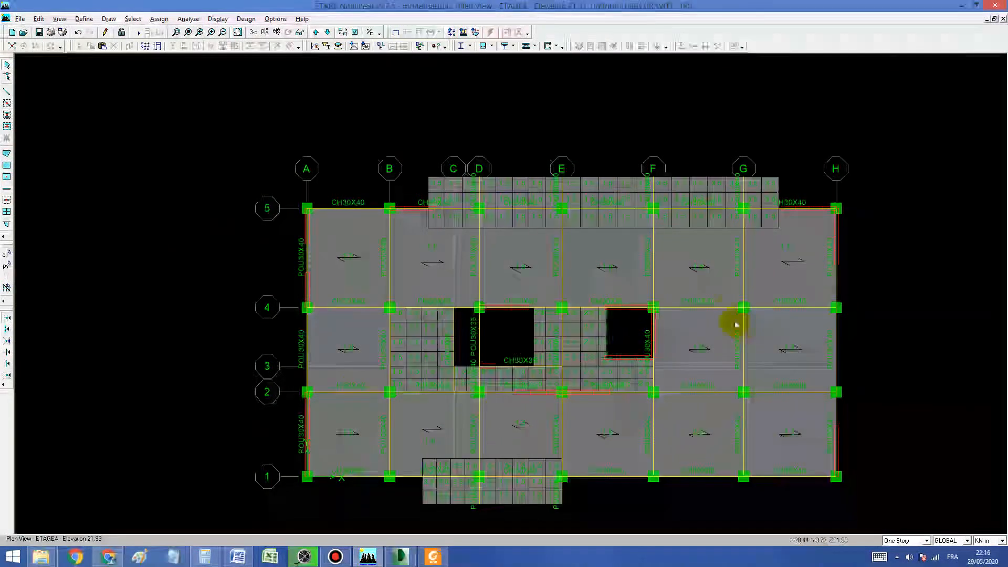
pyautogui.click(265, 32)
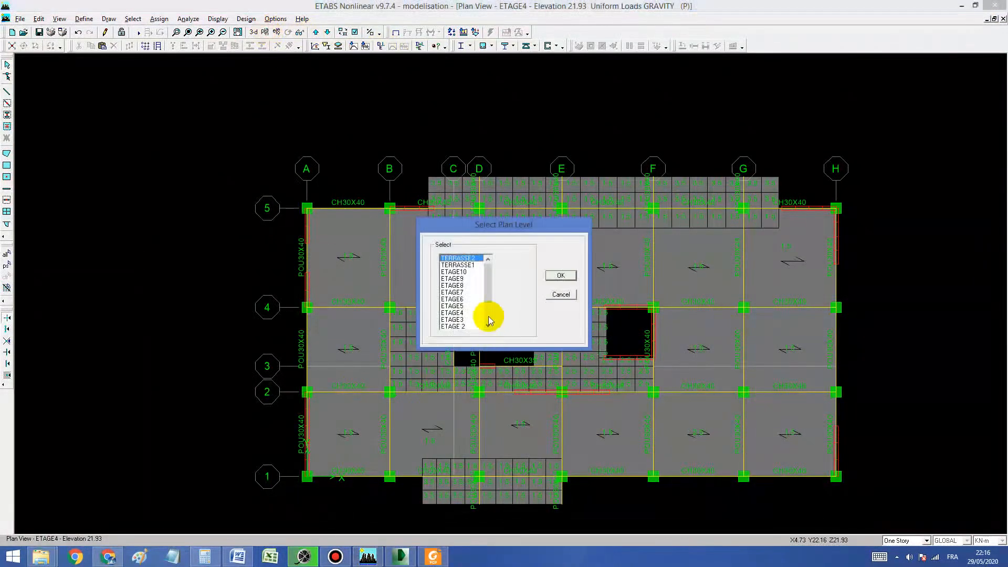
pyautogui.moveTo(486, 266); pyautogui.dragTo(467, 328)
pyautogui.click(464, 320)
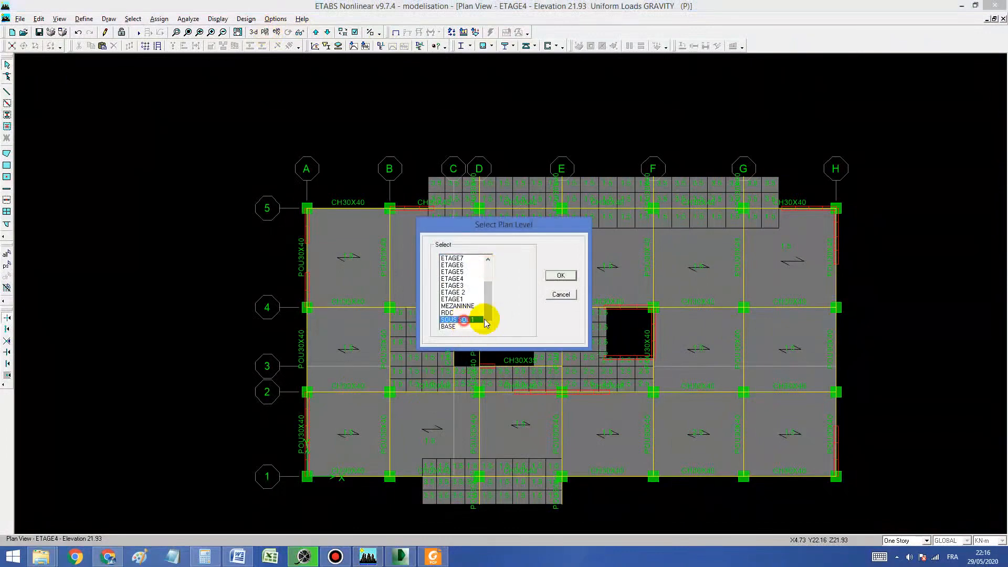
pyautogui.click(558, 275)
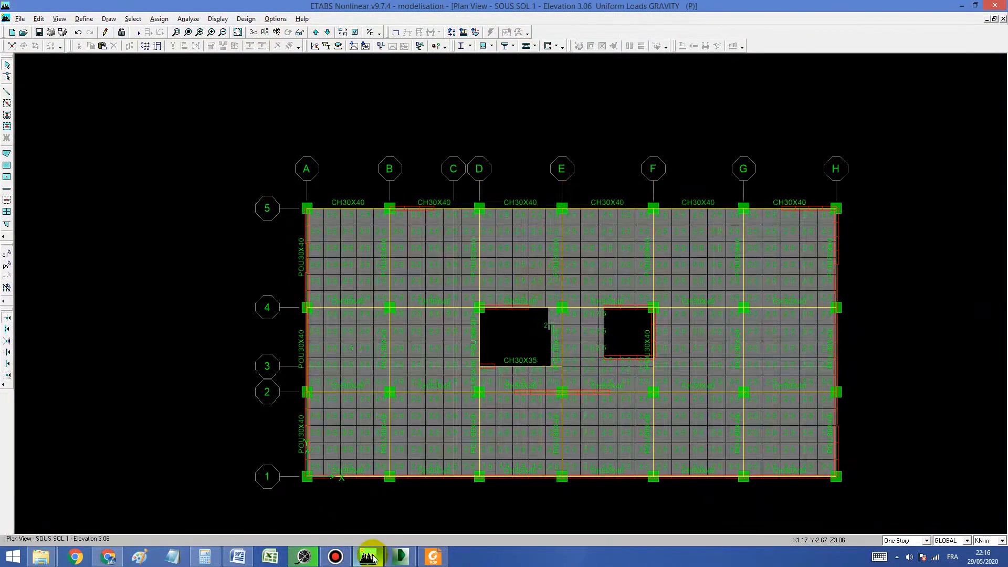
# Step: Switch to DWG TrueView and examine the IMM-RDA-Bloc-A-EXE-006_1.Niveau-272-1 floor plan around the office area and the void over the RDC
pyautogui.click(369, 557)
pyautogui.click(372, 557)
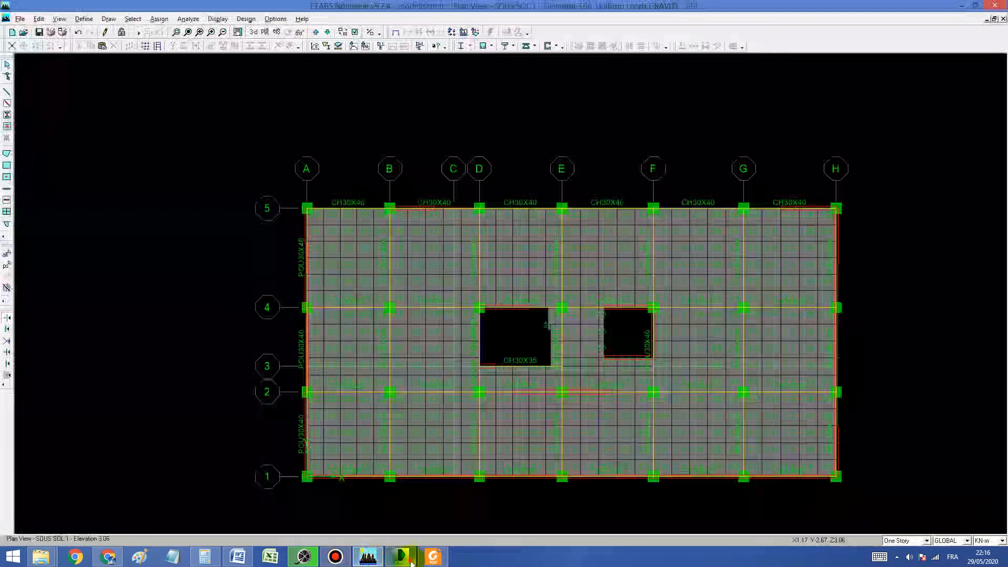
pyautogui.click(407, 557)
pyautogui.scroll(2, 419, 183)
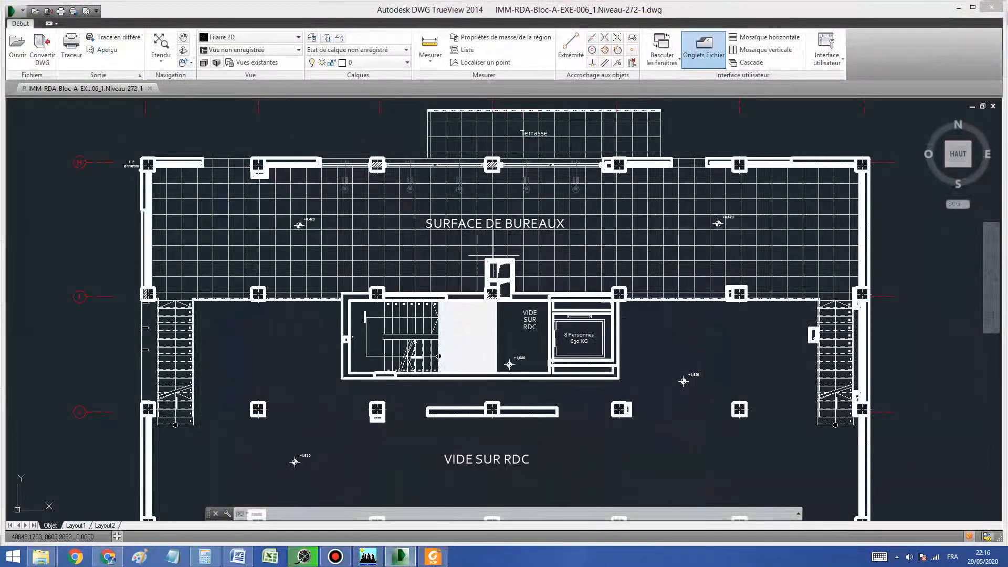
pyautogui.scroll(-2, 491, 244)
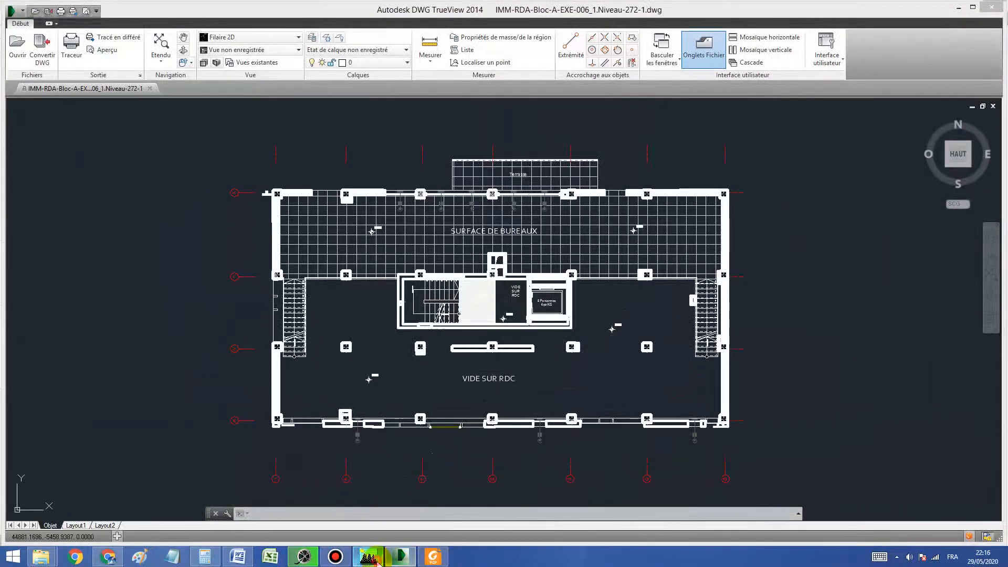
# Step: Return to ETABS and review the case P area loads on the RDC, MEZANINNE and ETAGE1 plans
pyautogui.click(368, 556)
pyautogui.click(316, 32)
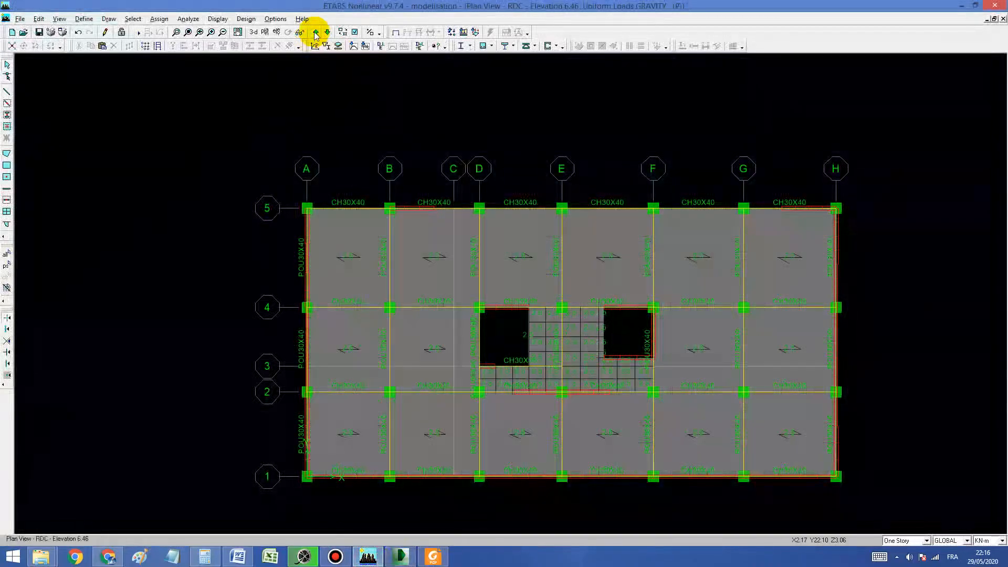
pyautogui.click(315, 33)
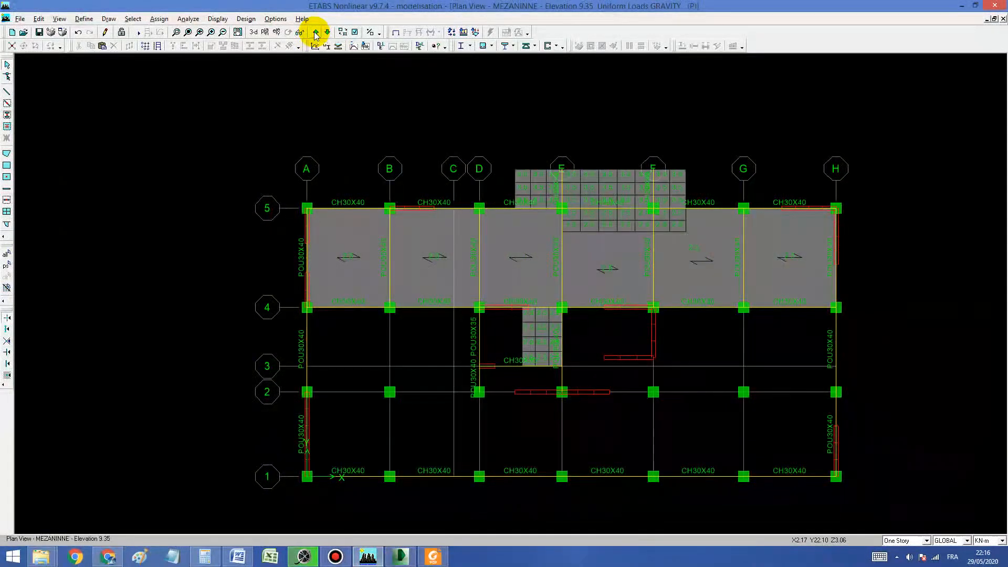
pyautogui.click(316, 32)
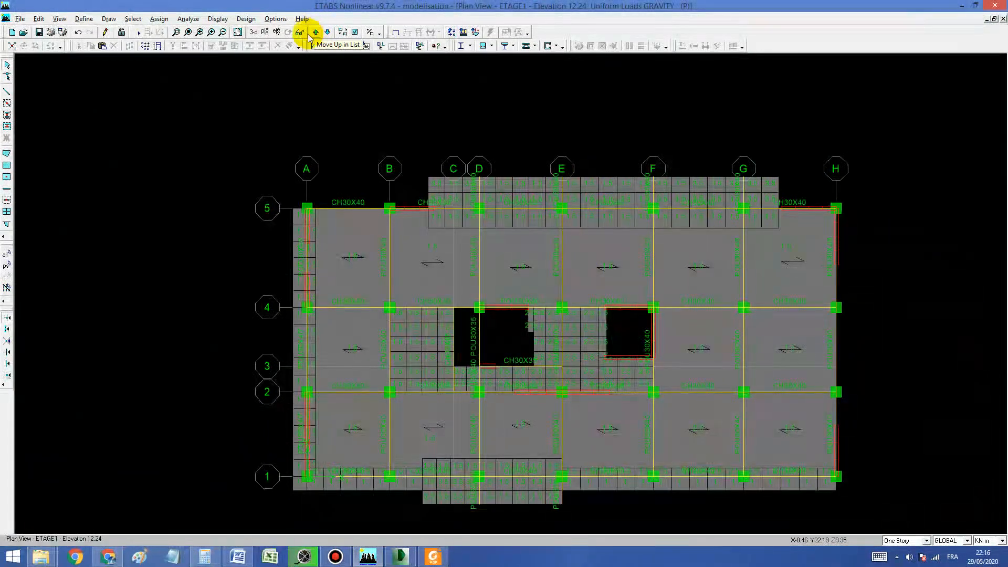
# Step: Display elevation 1 with the frame span loads for case G, including point loads and loading values
pyautogui.click(276, 33)
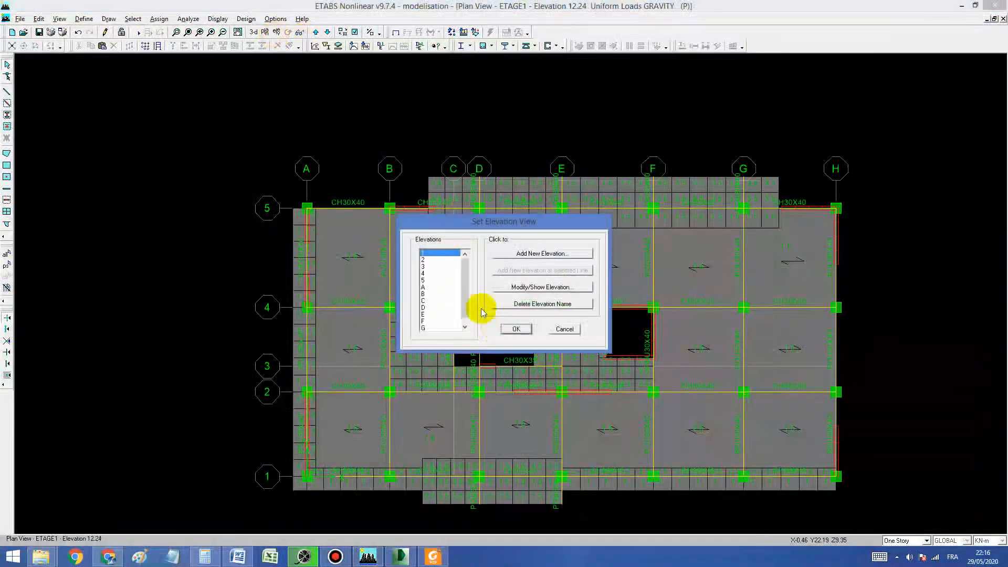
pyautogui.click(513, 329)
pyautogui.click(452, 32)
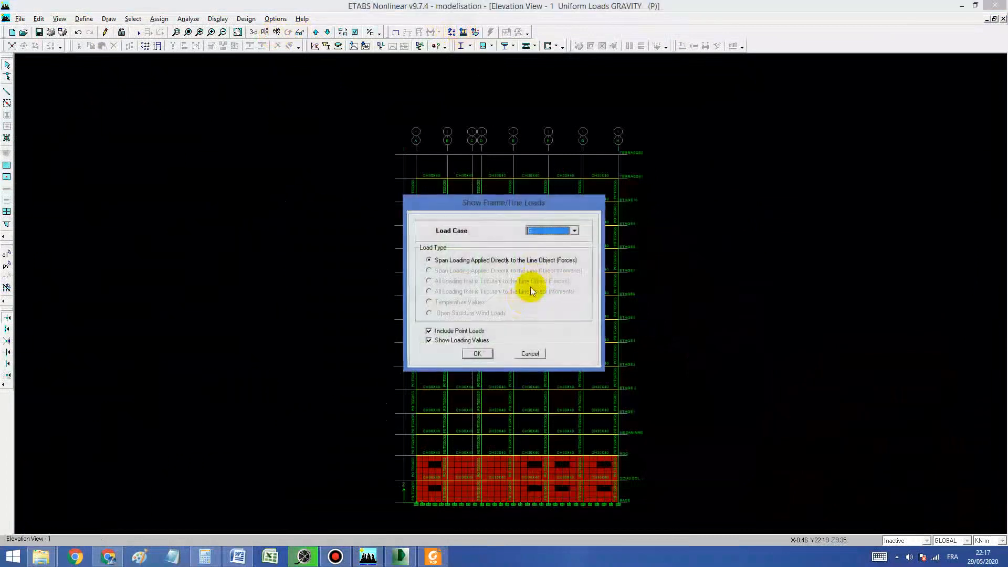
pyautogui.click(471, 355)
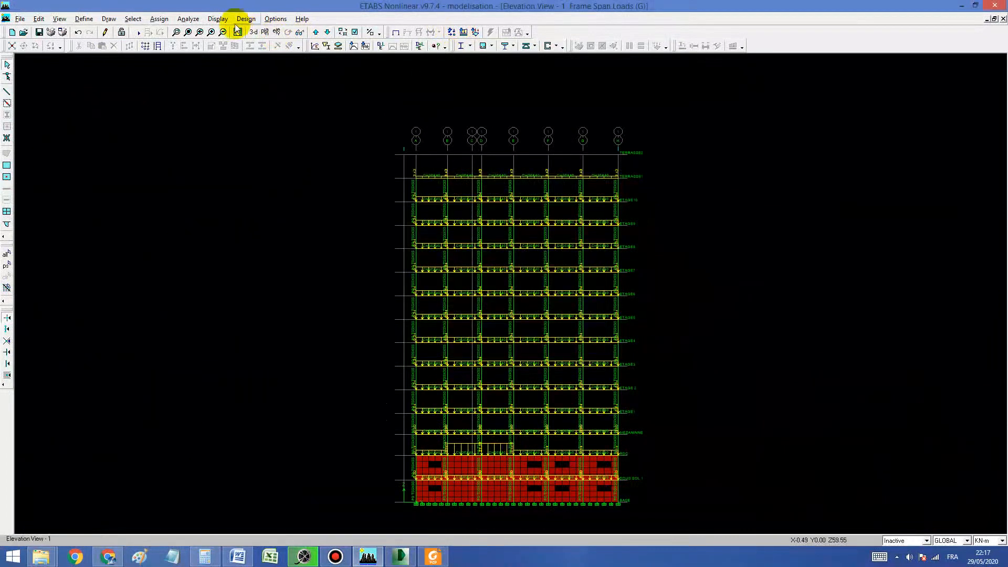
# Step: Examine the beam line loads on elevation 1 up close and check the line information of the first two ETAGE9 columns
pyautogui.click(185, 34)
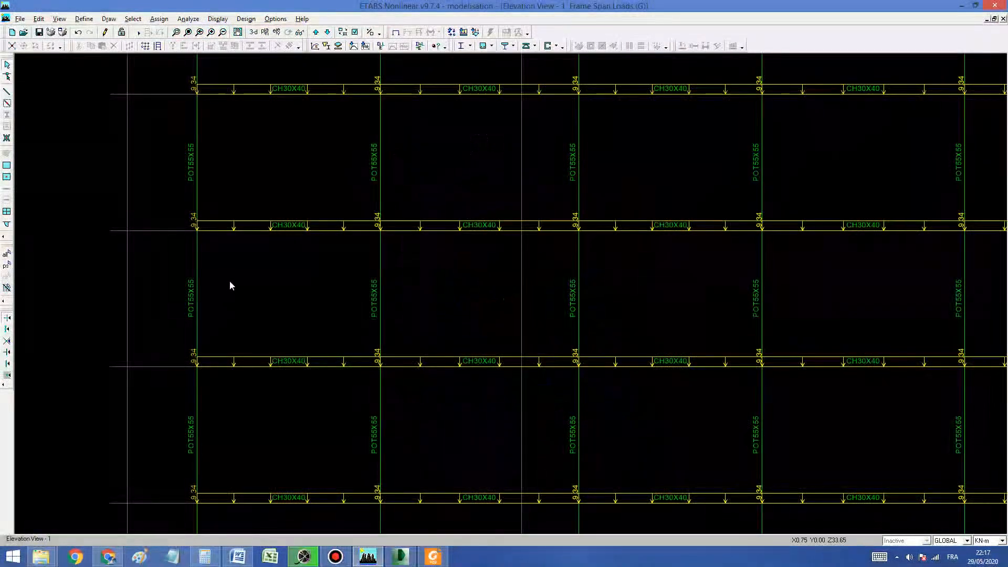
pyautogui.moveTo(266, 272); pyautogui.dragTo(365, 333, button='middle')
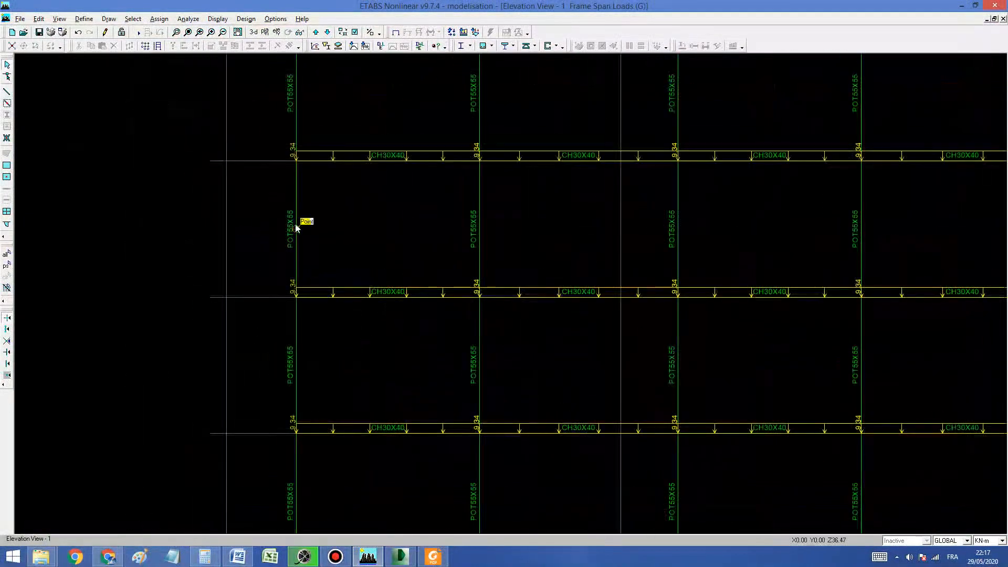
pyautogui.rightClick(298, 208)
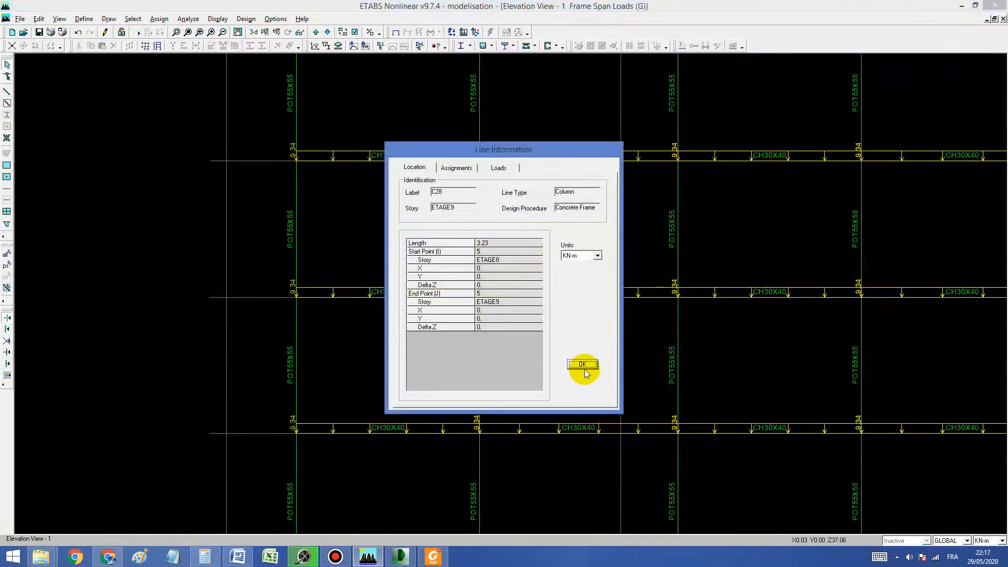
pyautogui.click(584, 365)
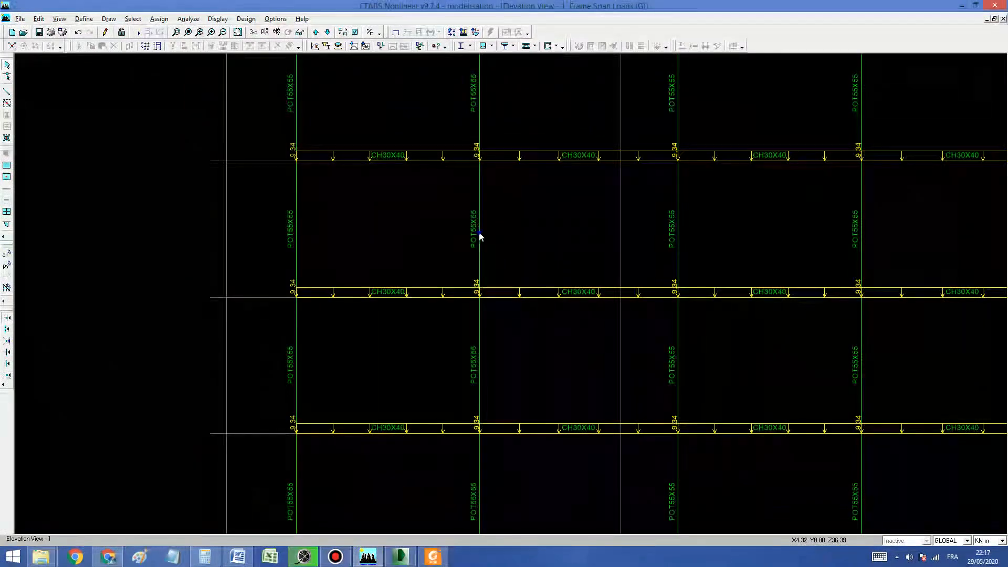
pyautogui.rightClick(479, 237)
pyautogui.click(582, 364)
# Step: Recheck the second ETAGE9 column's length and compute the wall line load as 2.4 * (3.23 - 0.4) in Calculator
pyautogui.click(219, 549)
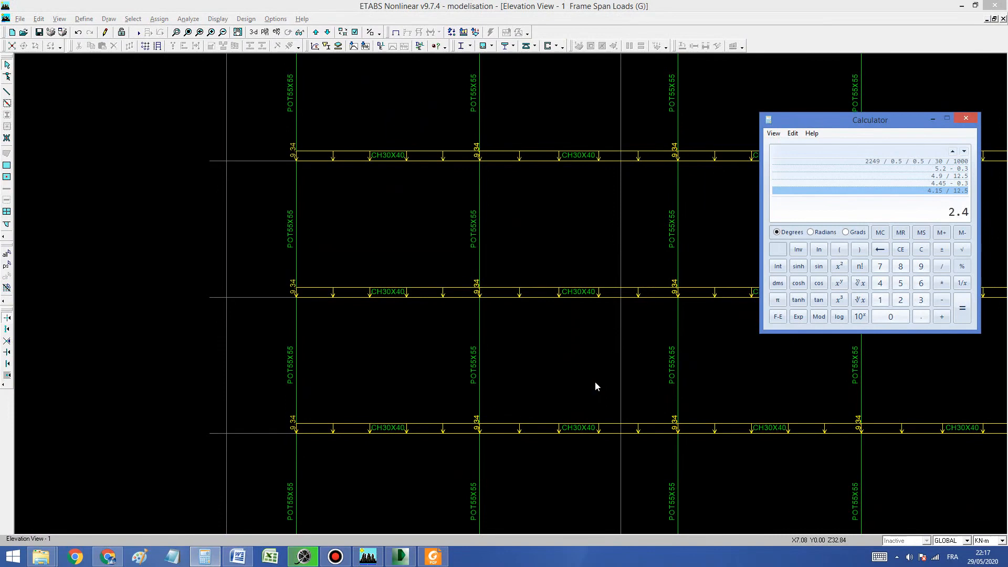
pyautogui.rightClick(479, 256)
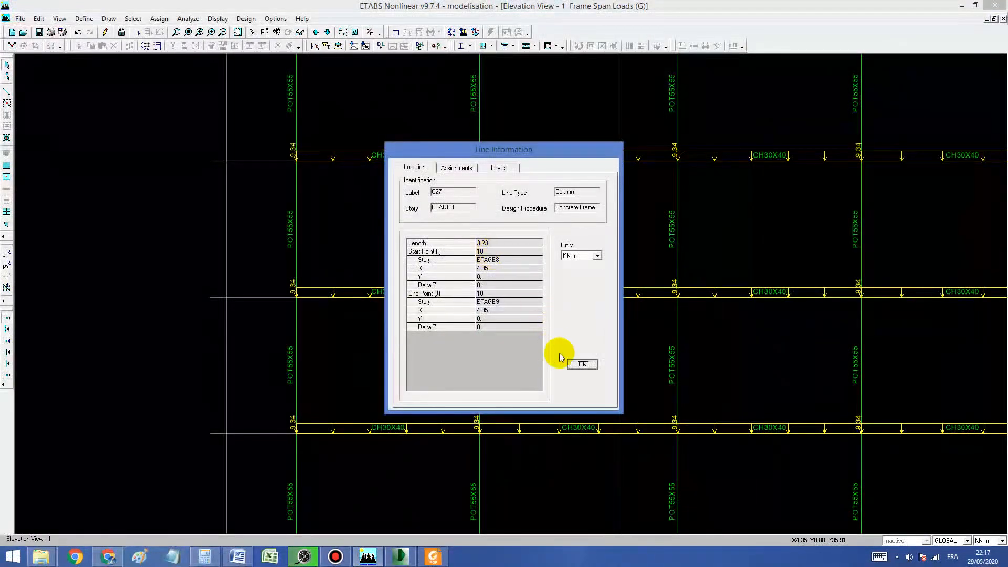
pyautogui.click(580, 362)
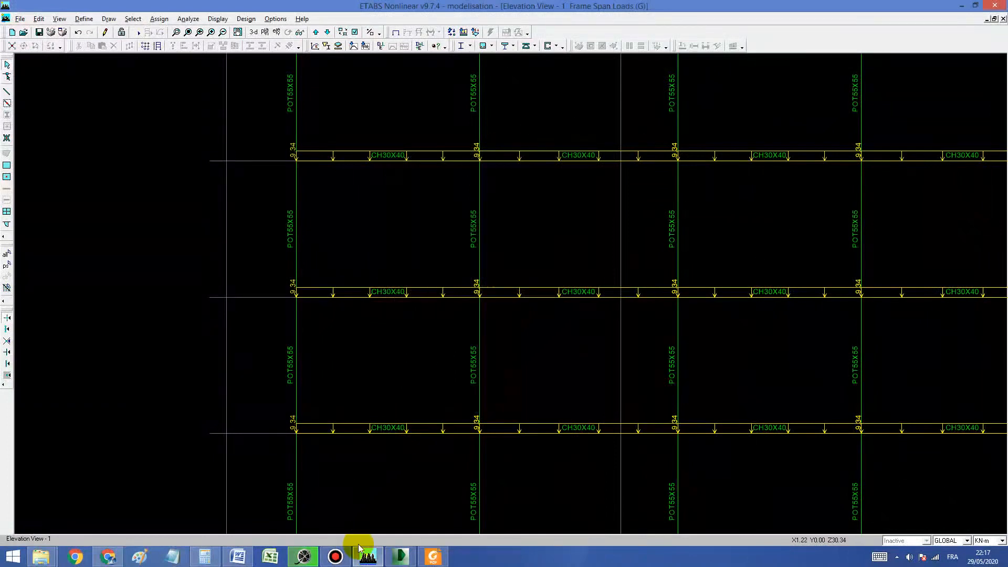
pyautogui.click(205, 556)
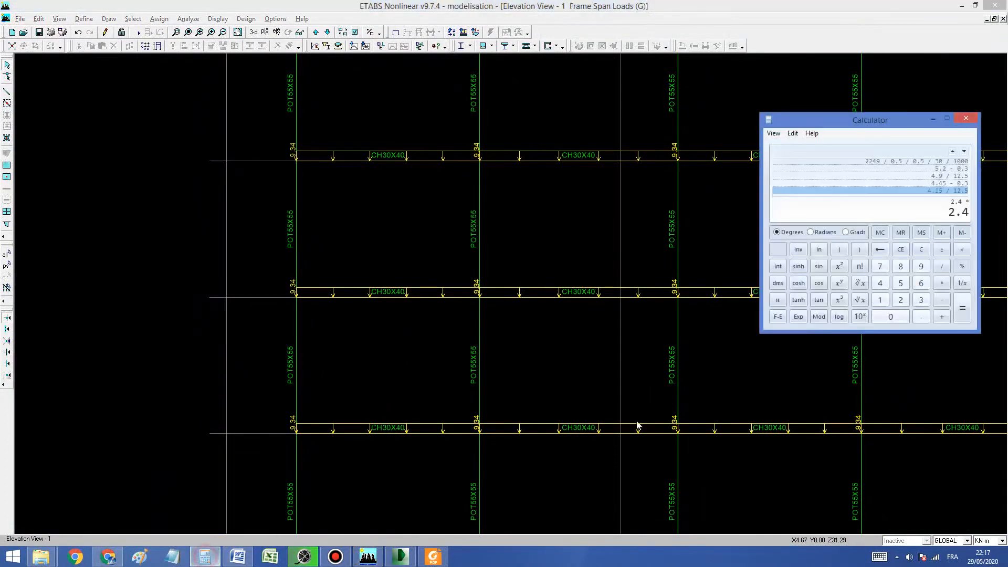
pyautogui.write('23-0.4)')
pyautogui.press('Return')
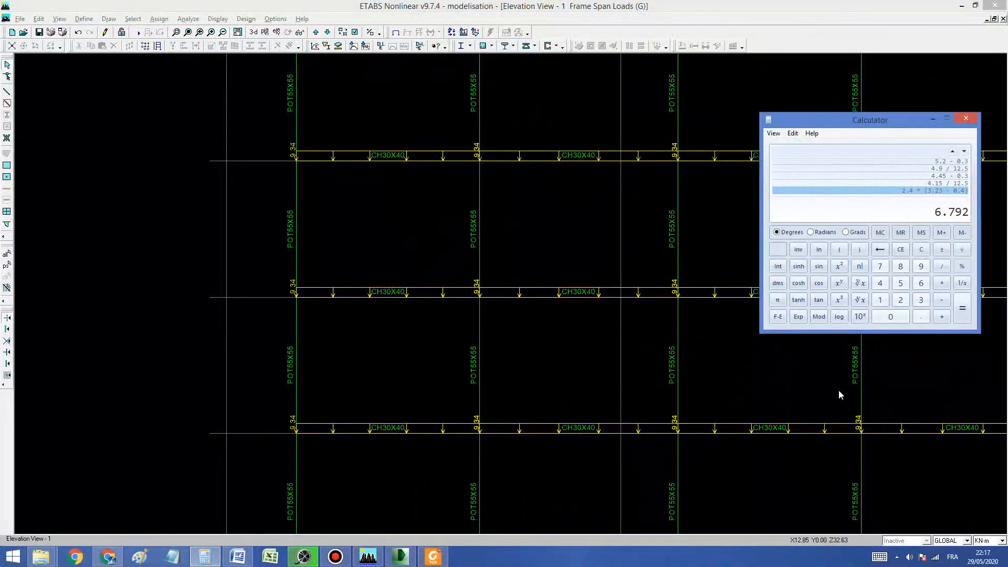
# Step: Display elevation 3 in ETABS, examine the line loads on its CH30X35 beams up close, and move on to elevation 5
pyautogui.click(368, 241)
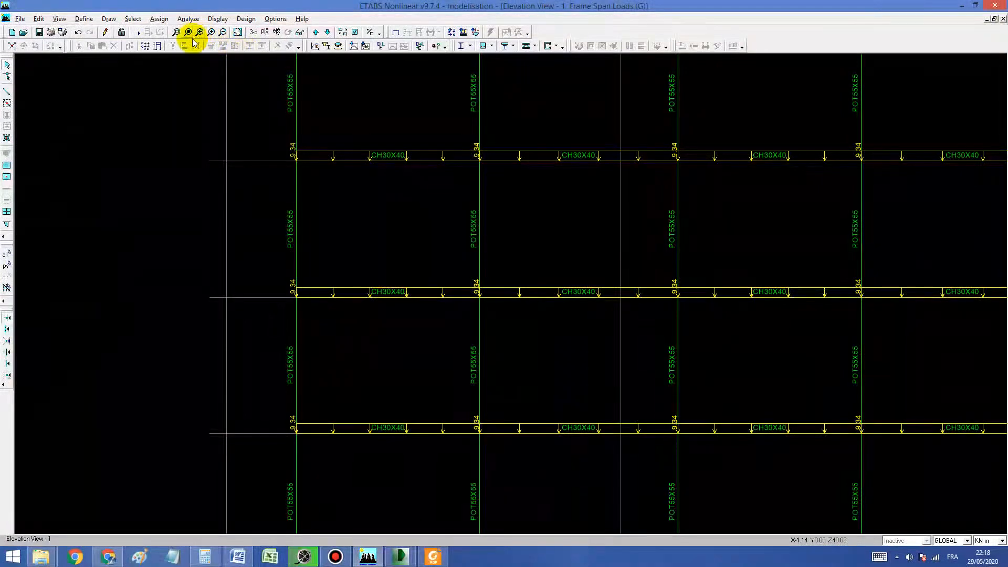
pyautogui.click(317, 32)
pyautogui.click(317, 32)
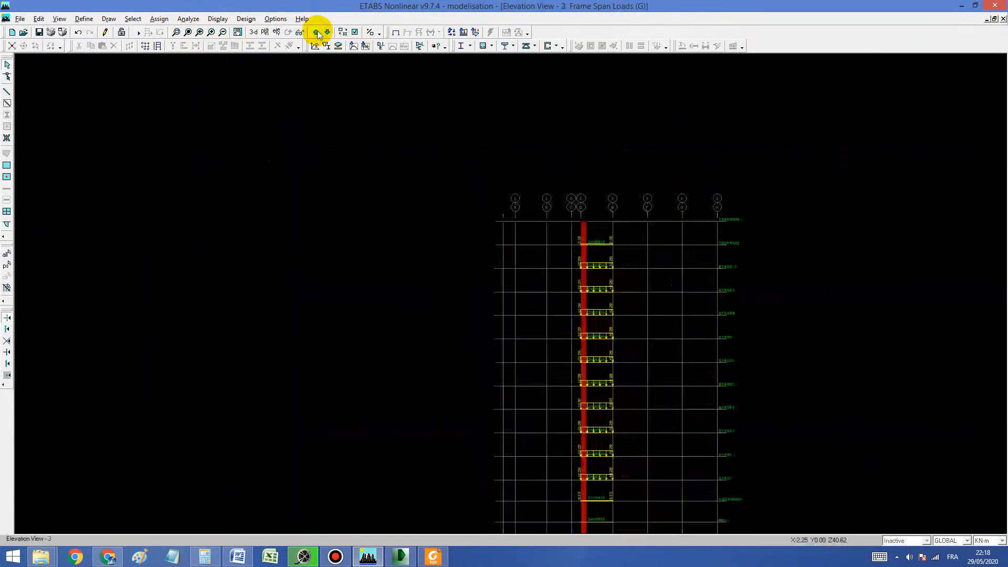
pyautogui.click(177, 32)
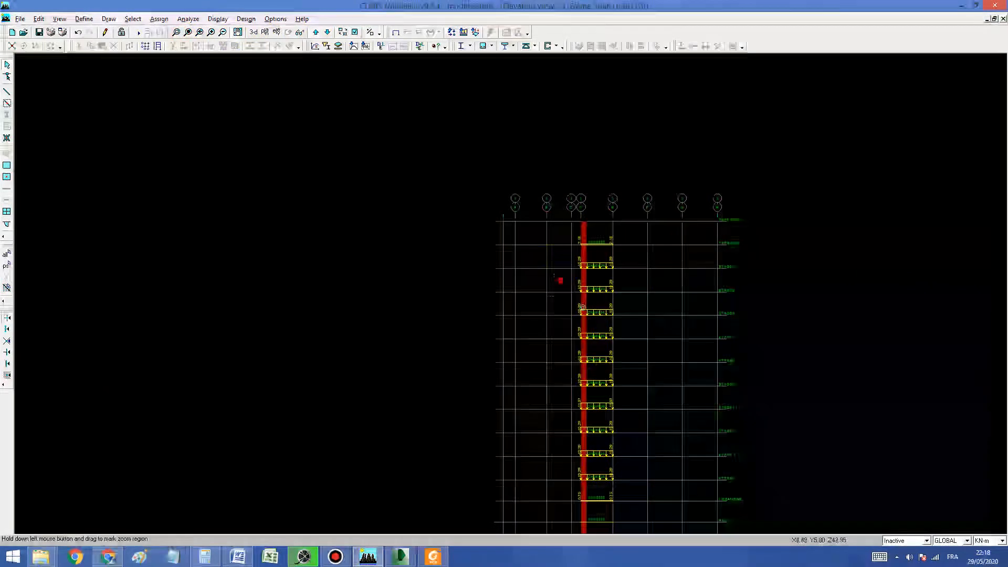
pyautogui.moveTo(556, 274); pyautogui.dragTo(651, 357)
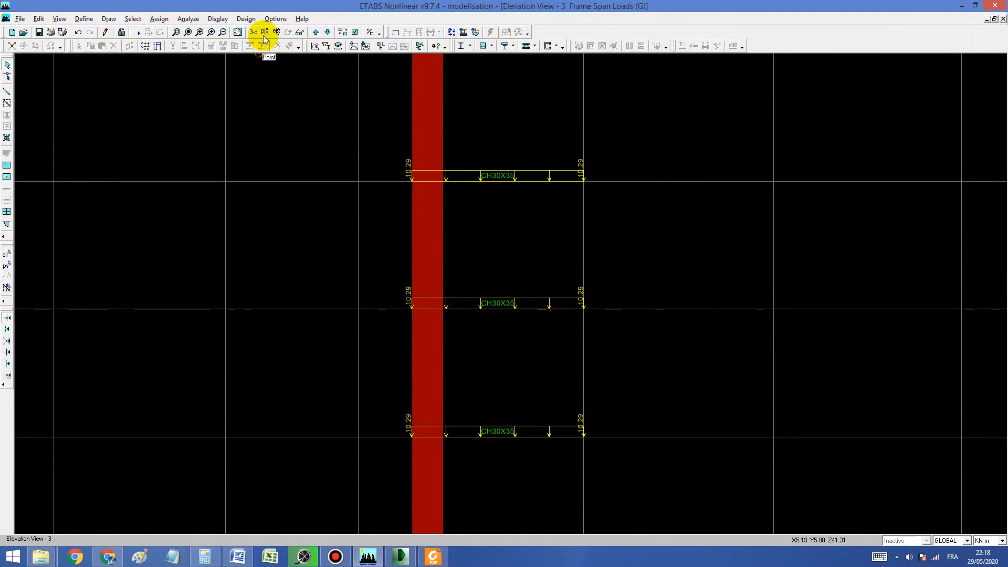
pyautogui.click(316, 33)
pyautogui.click(316, 33)
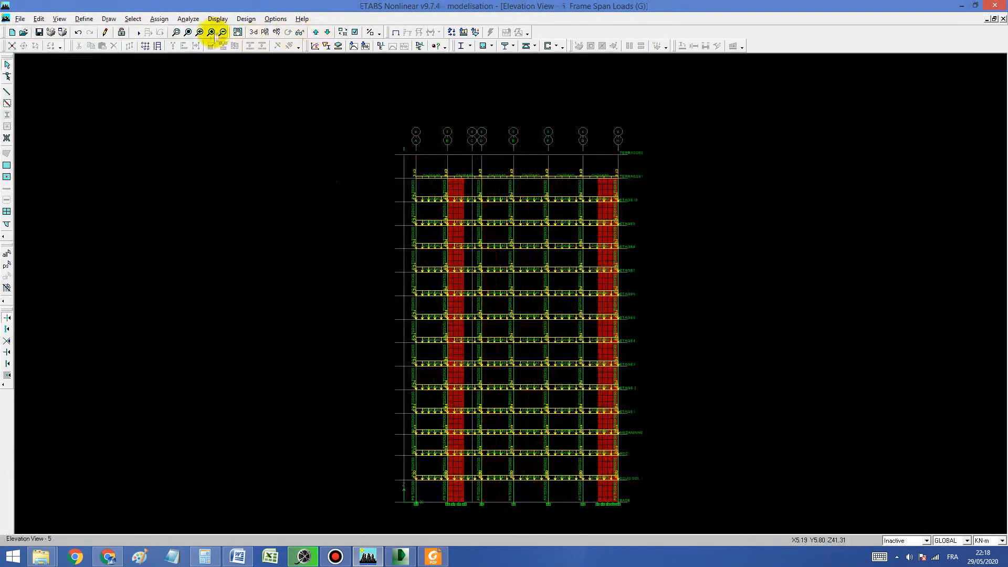
# Step: Examine the top beam loads of elevation 5 up close and compute 3.43 / 25, divided by 0.1, in Calculator
pyautogui.click(176, 32)
pyautogui.moveTo(389, 149); pyautogui.dragTo(519, 203)
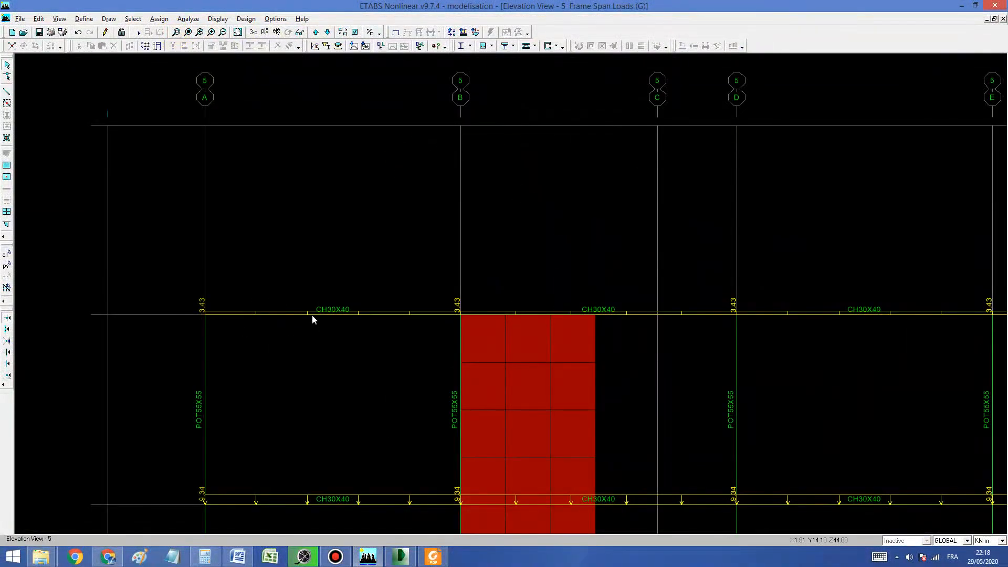
pyautogui.click(205, 557)
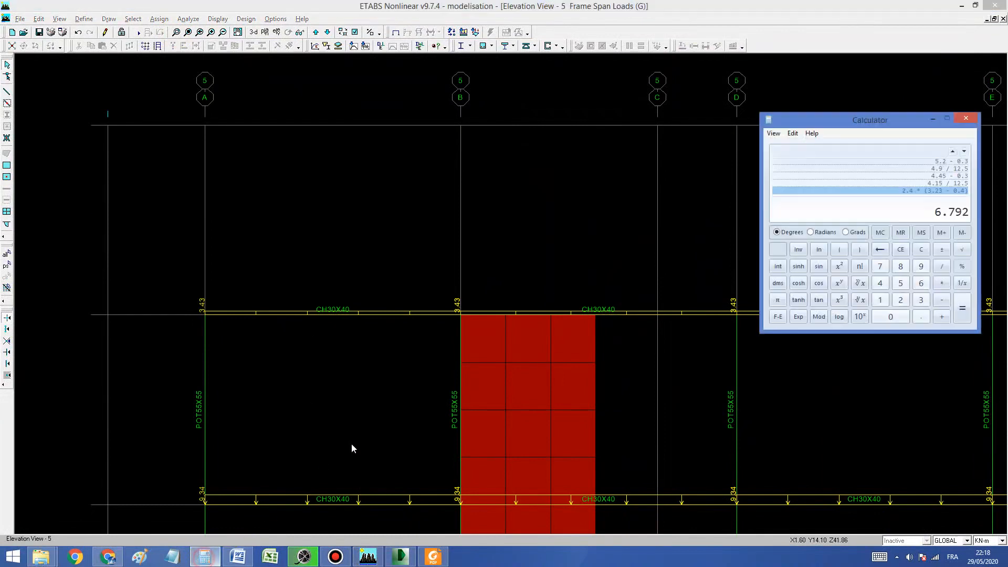
pyautogui.write('3.43 / 25')
pyautogui.press('Return')
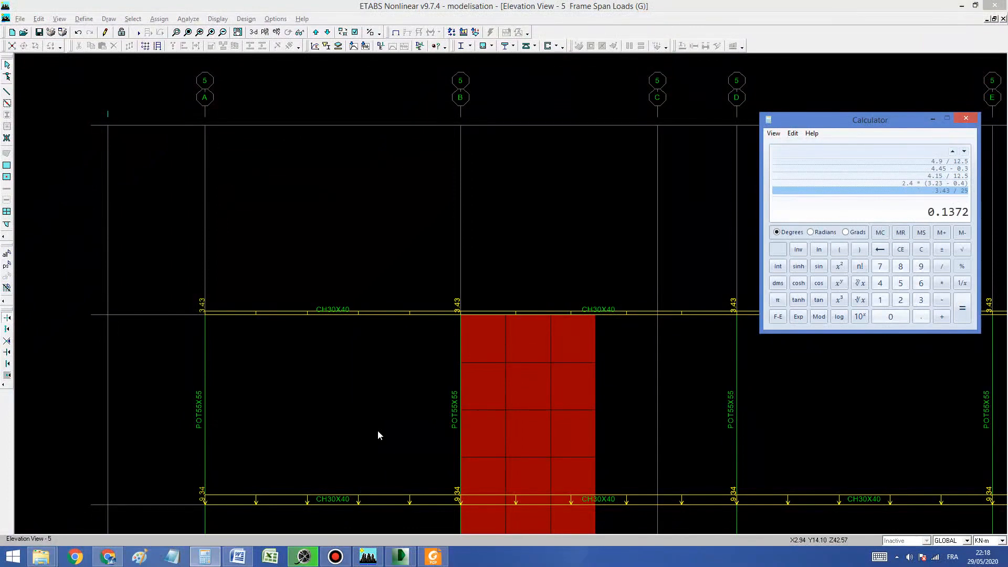
pyautogui.write('0.1')
pyautogui.press('Return')
pyautogui.click(403, 260)
# Step: Restore the full view of elevation 5 and compute the load as 1.4 * 0.1 * 25 in Calculator
pyautogui.click(187, 32)
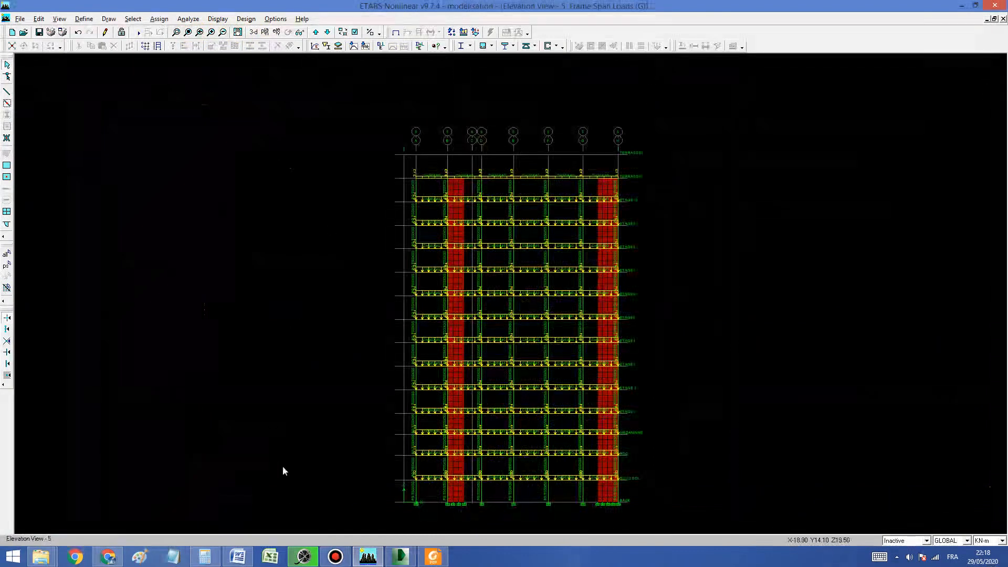
pyautogui.click(205, 557)
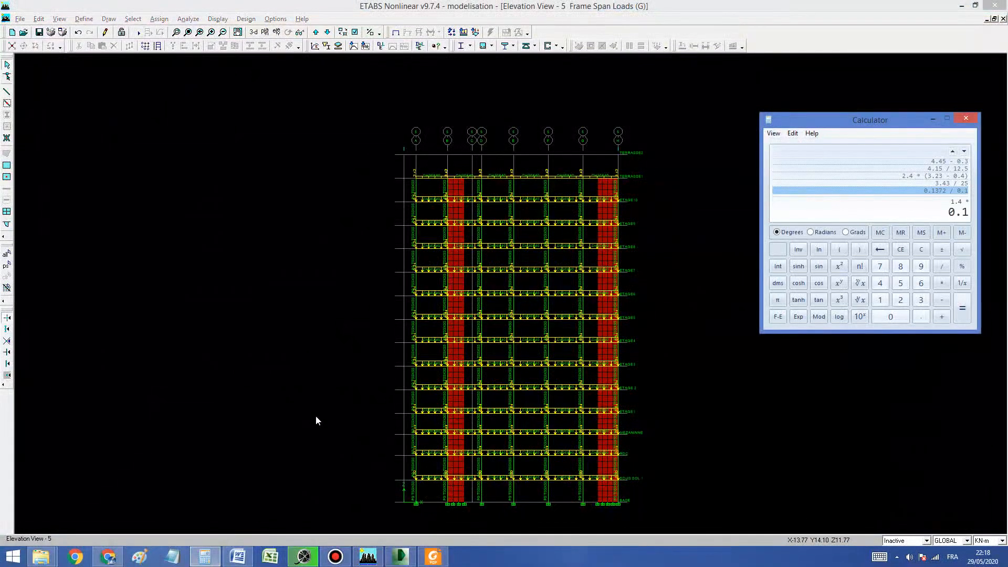
pyautogui.press('Return')
pyautogui.click(400, 126)
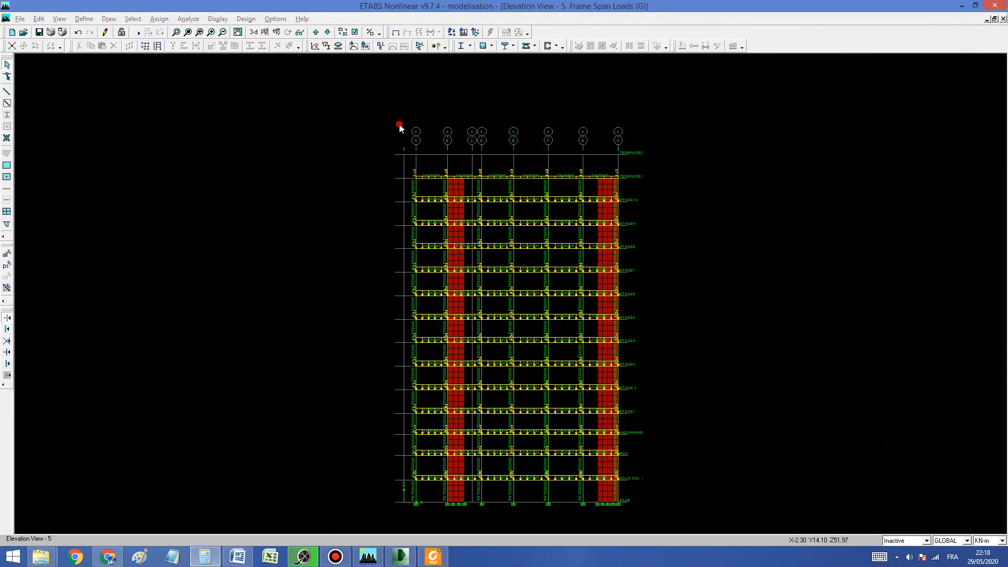
# Step: Examine the upper beam loads across elevation 5, move on to elevation 4, and display the TERRASSE1 plan
pyautogui.click(177, 34)
pyautogui.moveTo(398, 158); pyautogui.dragTo(623, 196)
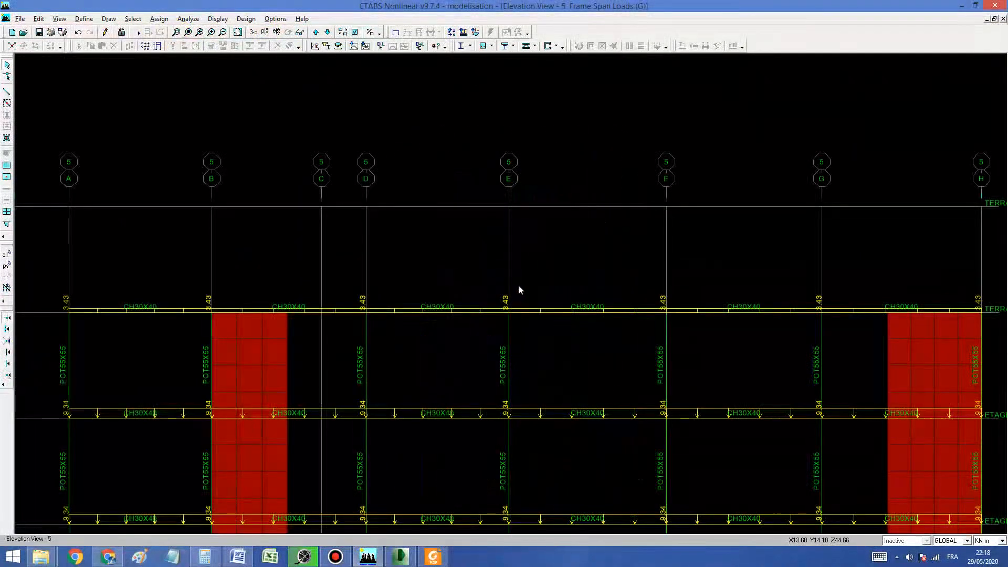
pyautogui.click(327, 32)
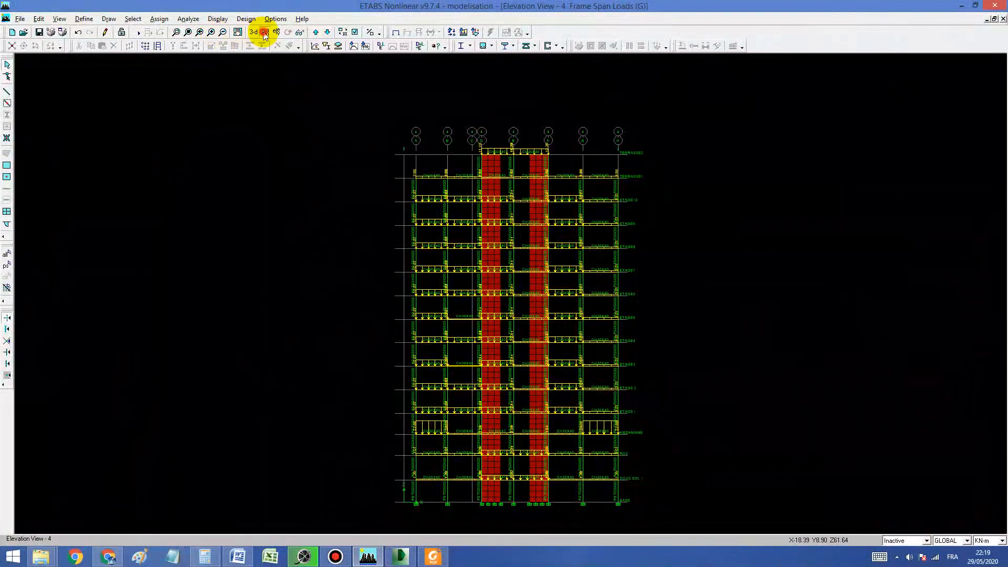
pyautogui.click(264, 33)
pyautogui.click(463, 265)
pyautogui.click(557, 276)
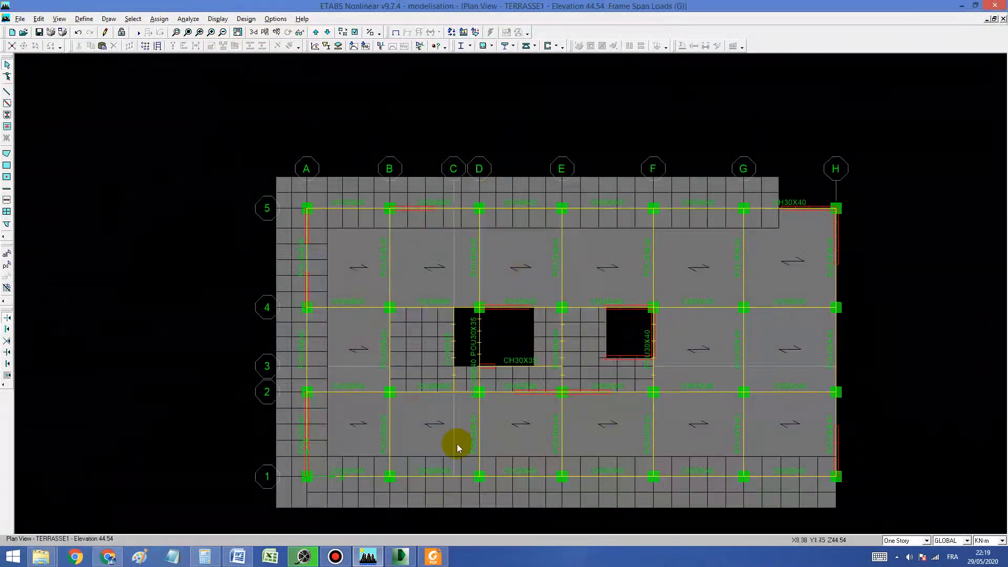
# Step: Display elevation D and examine its ETAGE1 to ETAGE4 beam loads up close for case G and case P
pyautogui.click(277, 32)
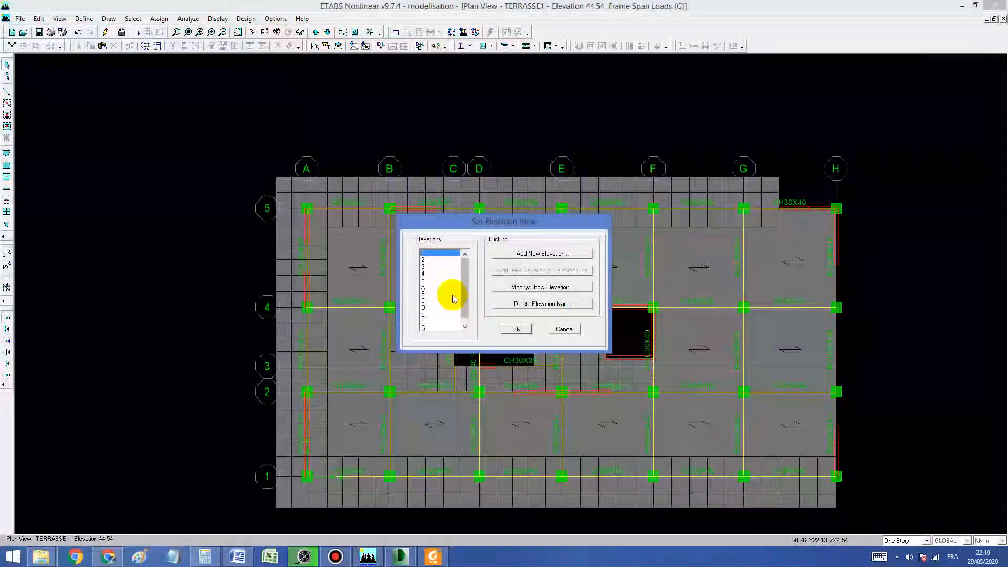
pyautogui.click(425, 309)
pyautogui.click(516, 329)
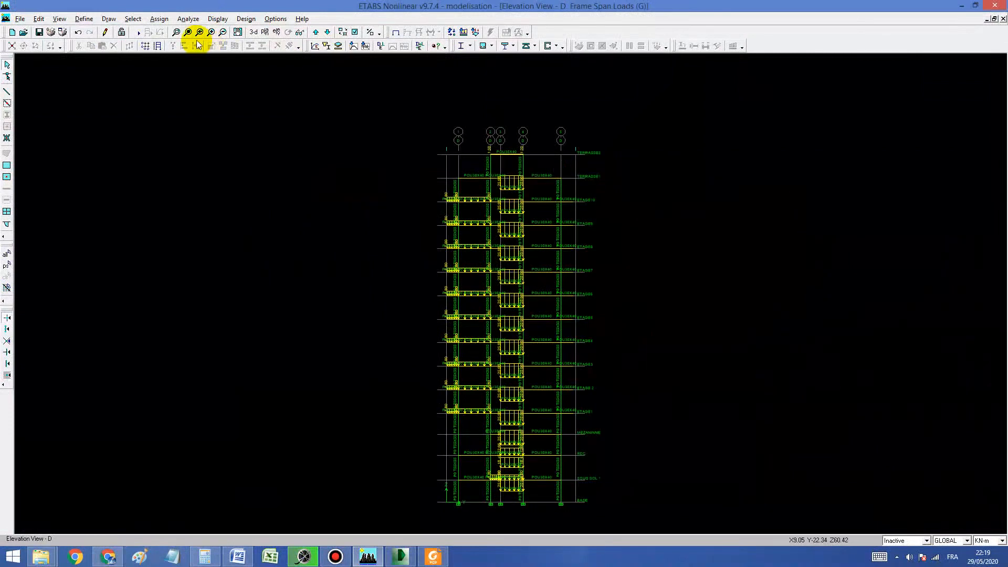
pyautogui.click(177, 32)
pyautogui.moveTo(431, 315); pyautogui.dragTo(602, 415)
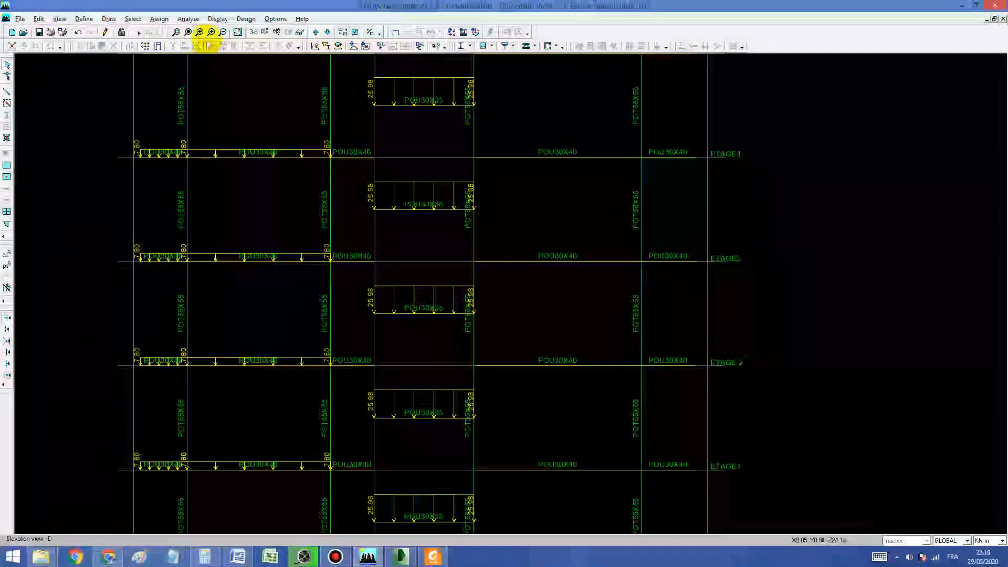
pyautogui.click(463, 32)
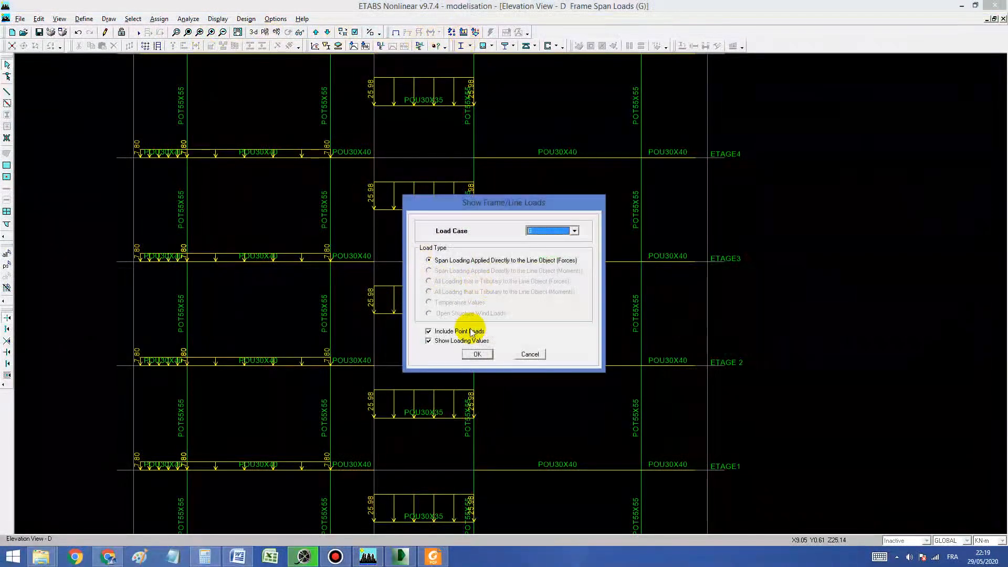
pyautogui.click(478, 353)
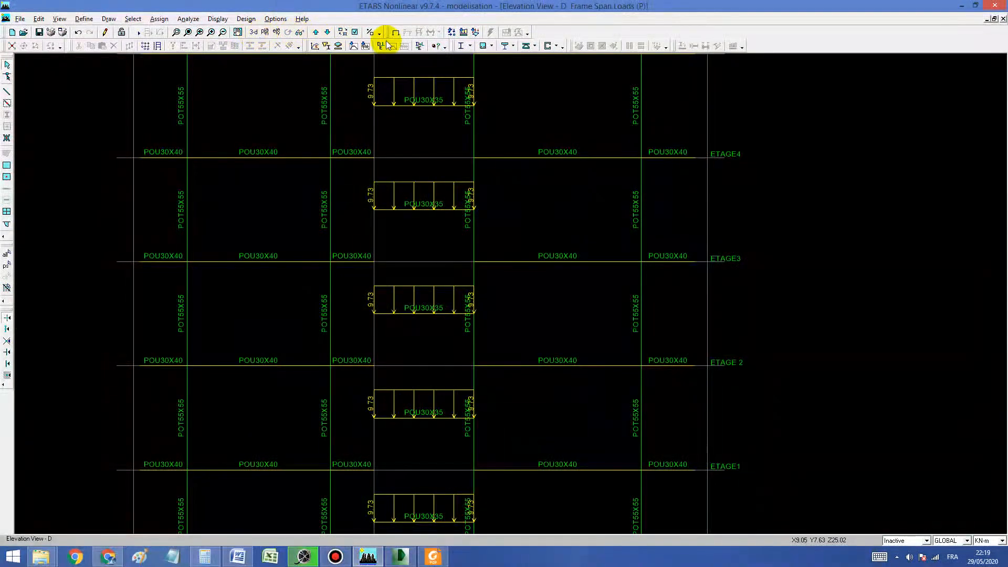
# Step: Review the case P span loads on elevations C, B and A, and continue through the numbered elevations to elevation 2
pyautogui.click(327, 32)
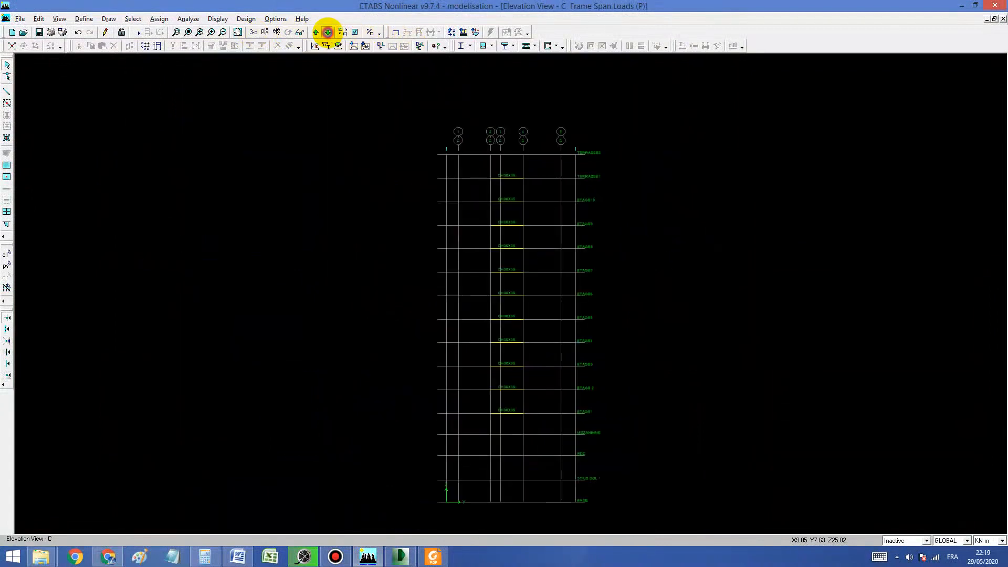
pyautogui.click(327, 32)
pyautogui.click(327, 33)
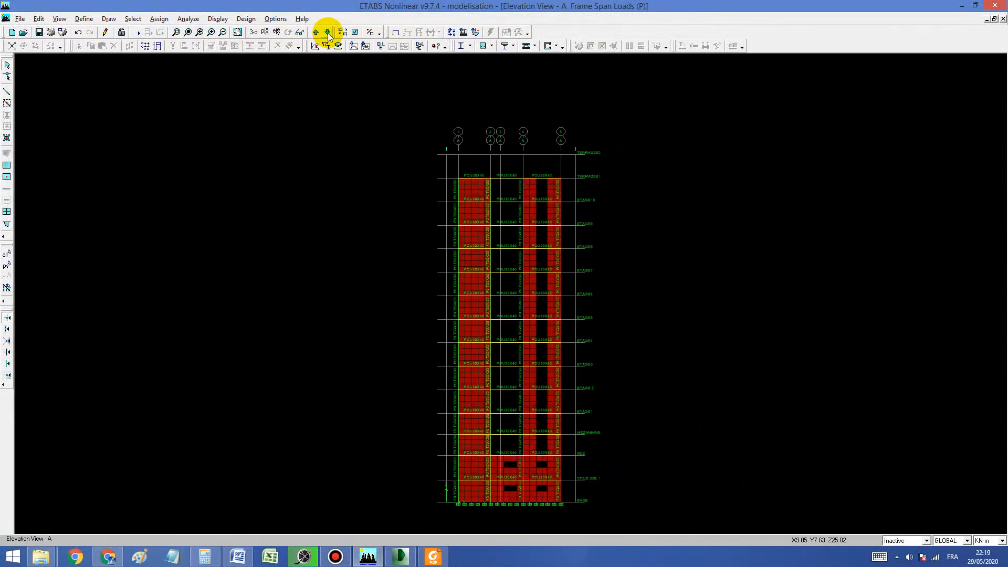
pyautogui.click(327, 32)
pyautogui.click(327, 33)
pyautogui.click(327, 32)
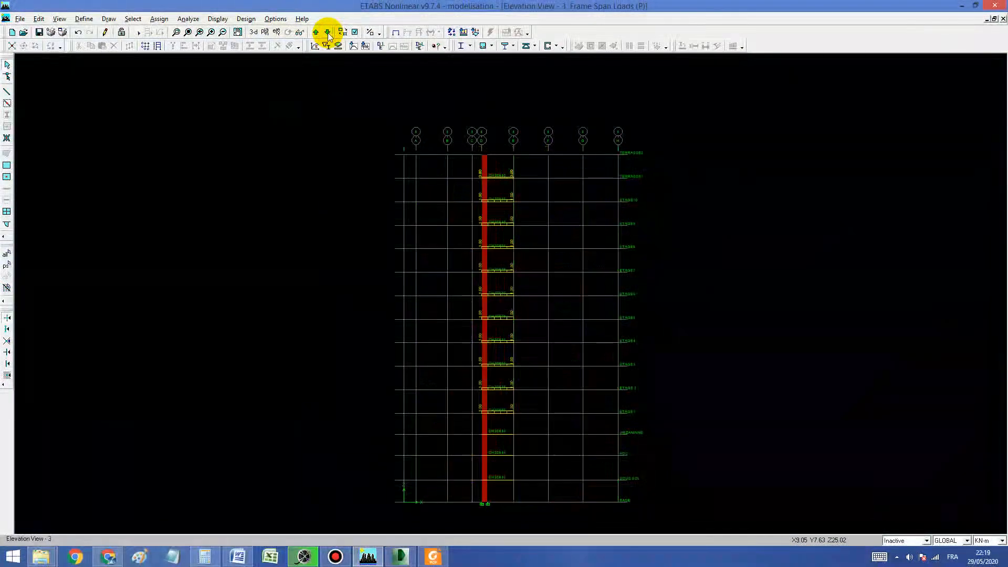
pyautogui.click(327, 33)
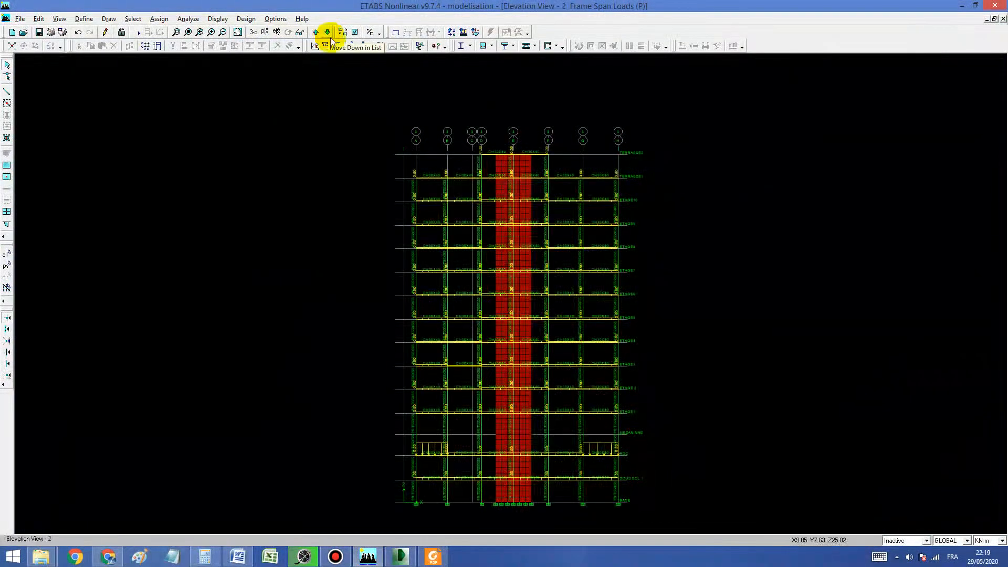
# Step: Examine the case P loads on the ETAGE7 to ETAGE10 beams of elevation 2 up close and move on to elevation 4
pyautogui.click(395, 33)
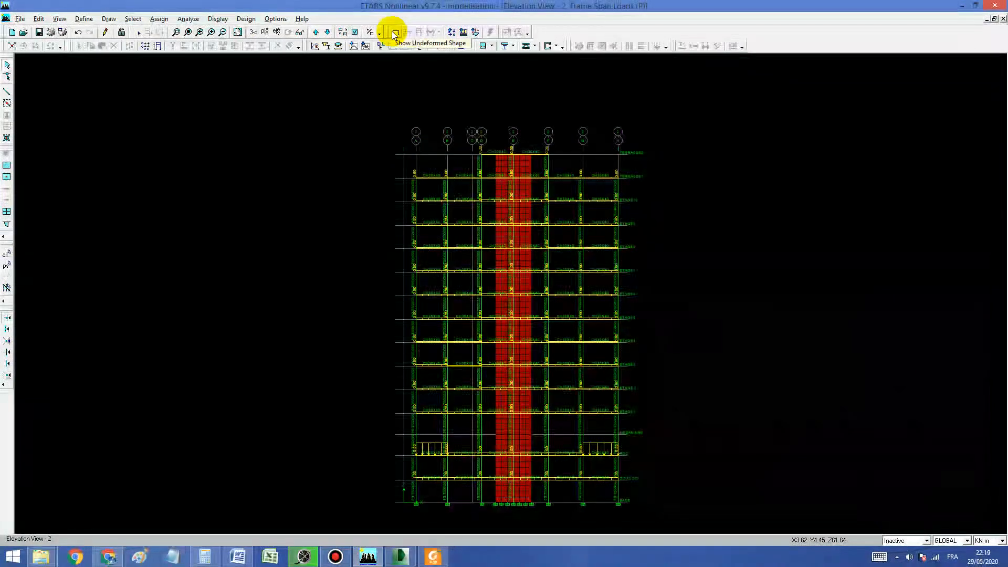
pyautogui.click(176, 33)
pyautogui.moveTo(405, 210); pyautogui.dragTo(631, 234)
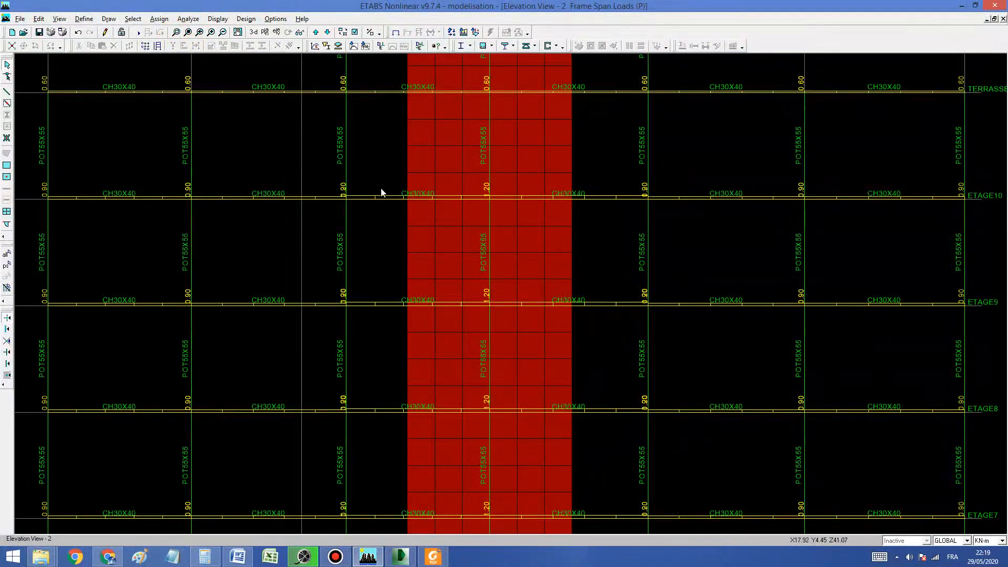
pyautogui.click(315, 33)
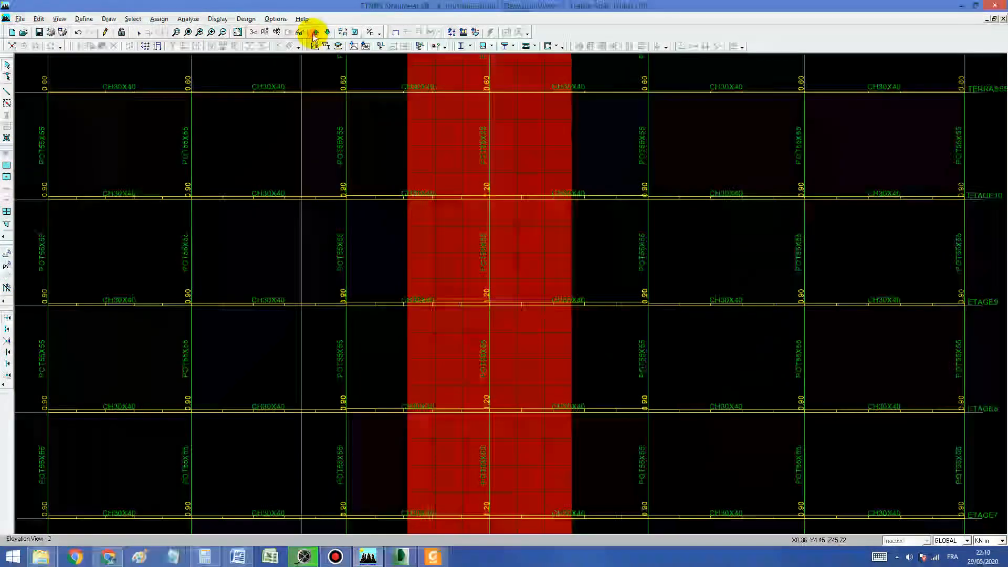
pyautogui.click(315, 33)
# Step: Display the ETAGE9 plan and check the assignments and loads of the floor panel between axes A-B and 4-5
pyautogui.click(264, 32)
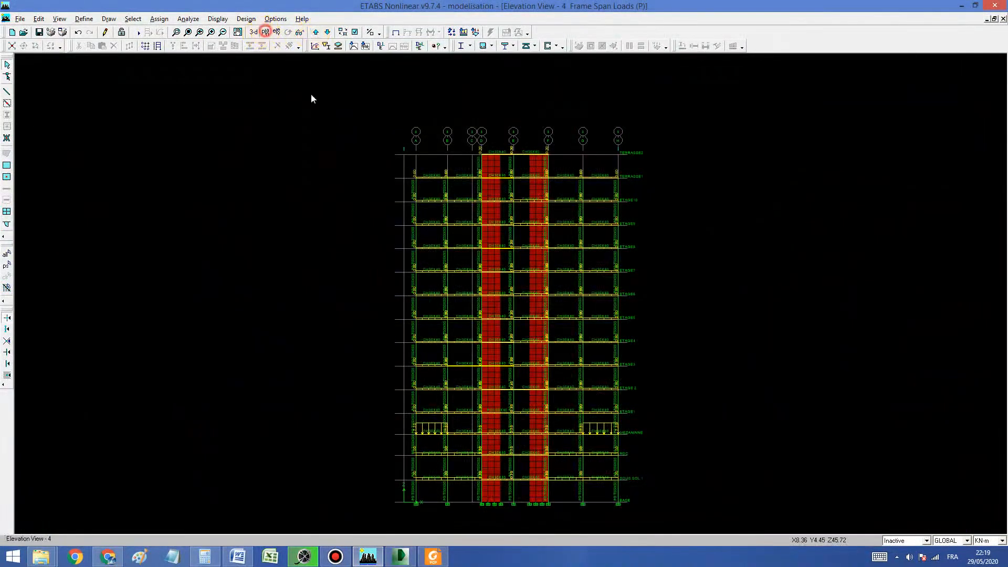
pyautogui.click(454, 279)
pyautogui.click(560, 275)
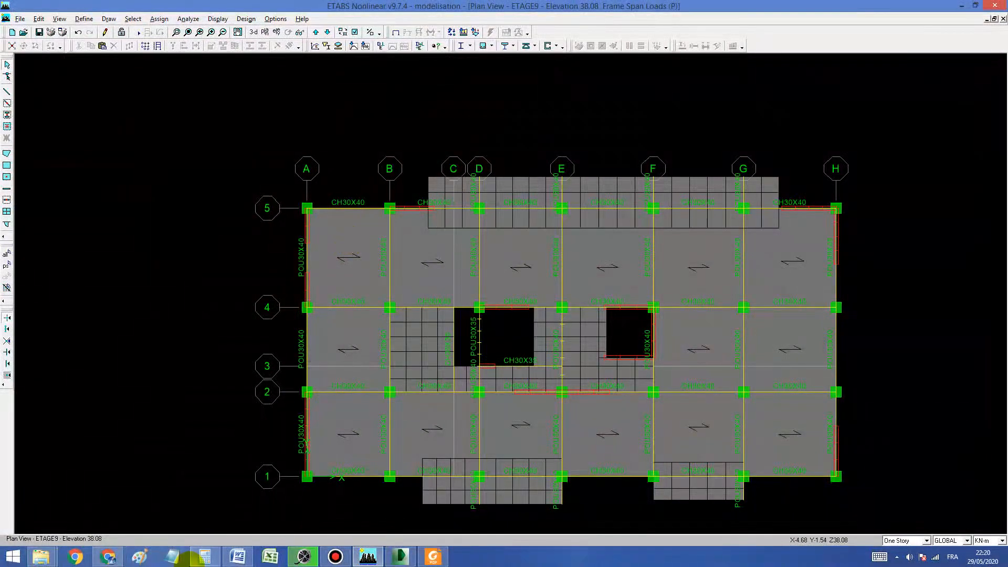
pyautogui.click(208, 561)
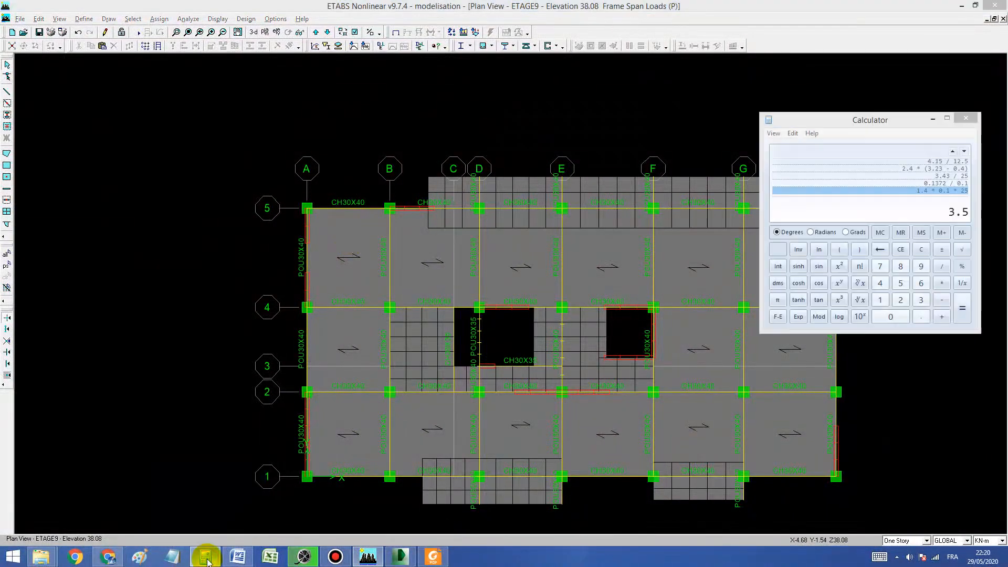
pyautogui.rightClick(341, 265)
pyautogui.click(454, 168)
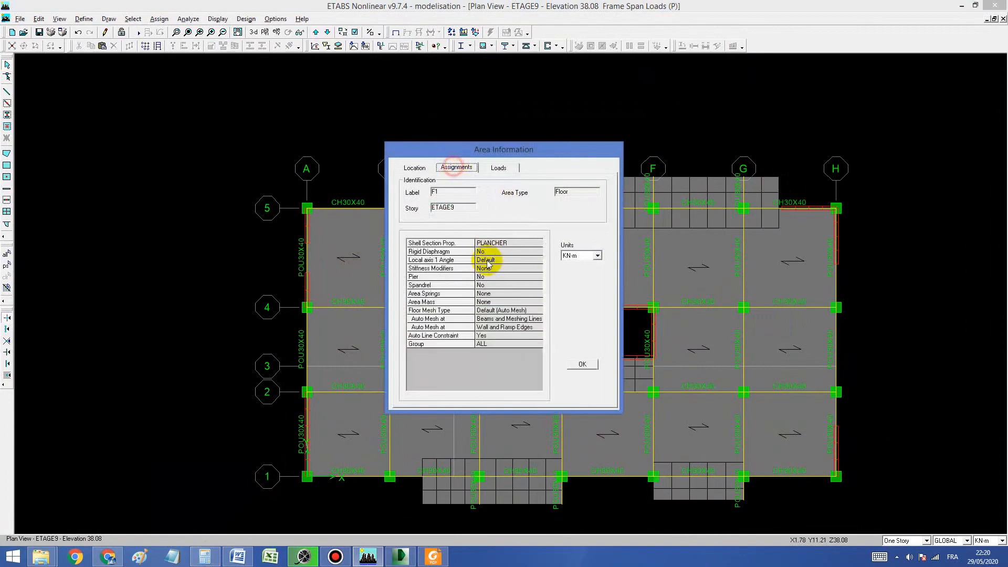
pyautogui.click(498, 169)
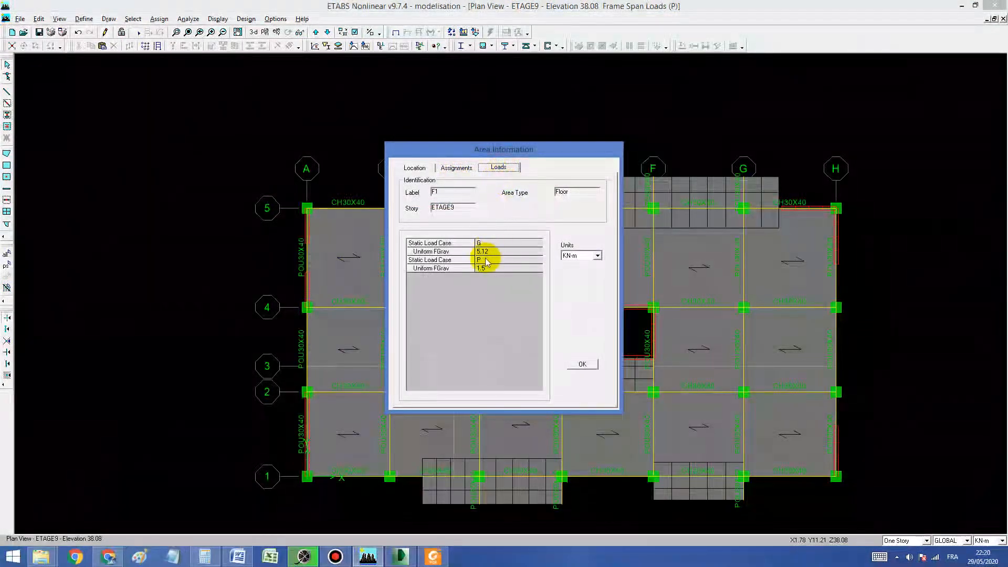
pyautogui.click(582, 364)
# Step: Compute 0.3 * 5.12 and 9.5 - 1.5 in Calculator
pyautogui.click(202, 559)
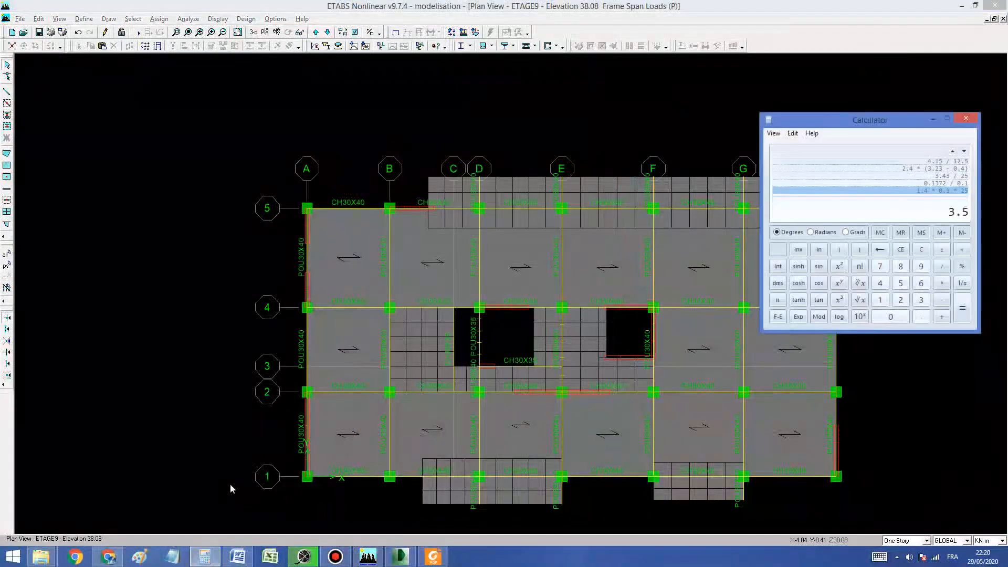
pyautogui.press('Return')
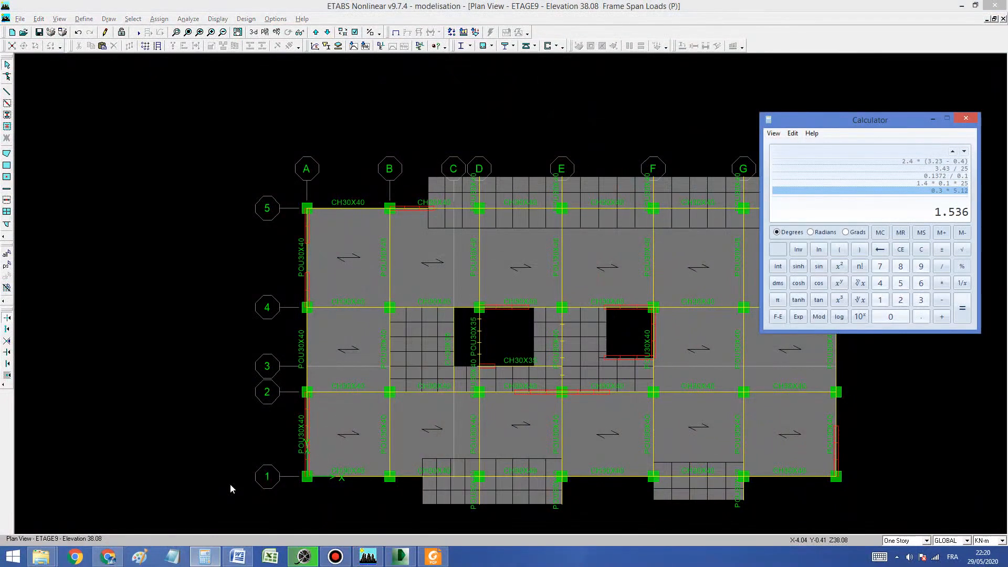
pyautogui.write('9')
pyautogui.write('5')
pyautogui.press('Return')
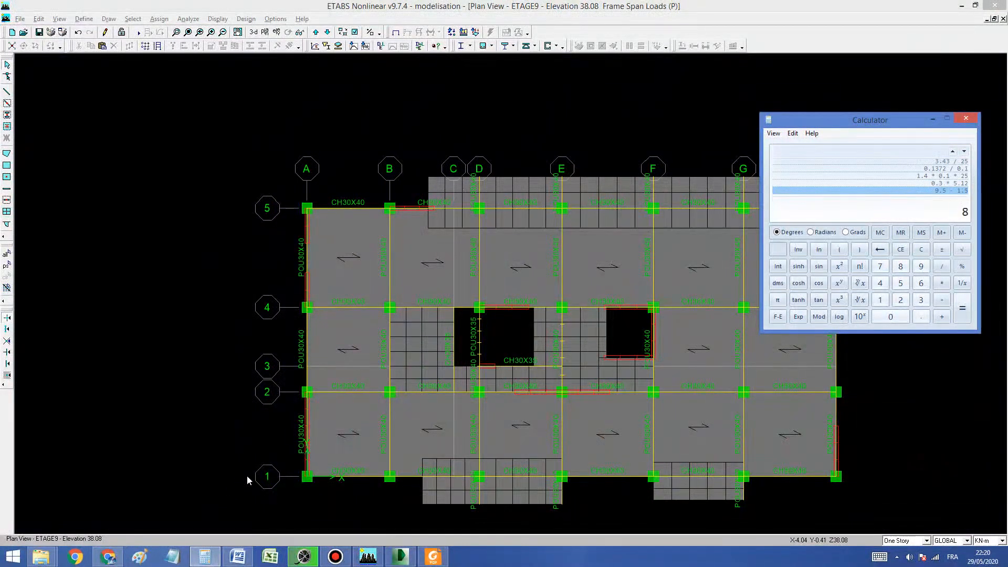
# Step: Display elevation 1 with the frame span loads for case G, keeping point loads and loading values shown
pyautogui.click(273, 33)
pyautogui.click(515, 329)
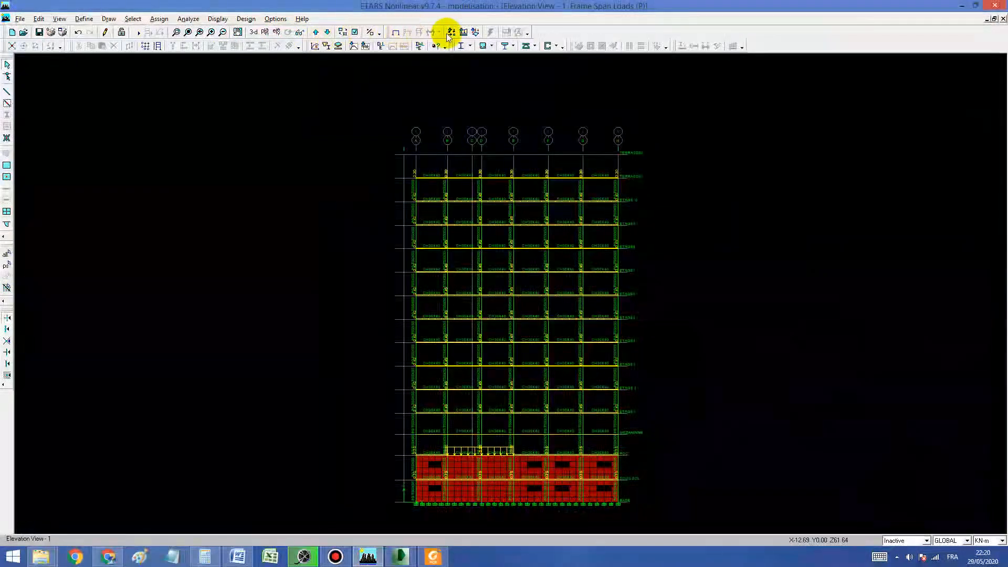
pyautogui.click(464, 33)
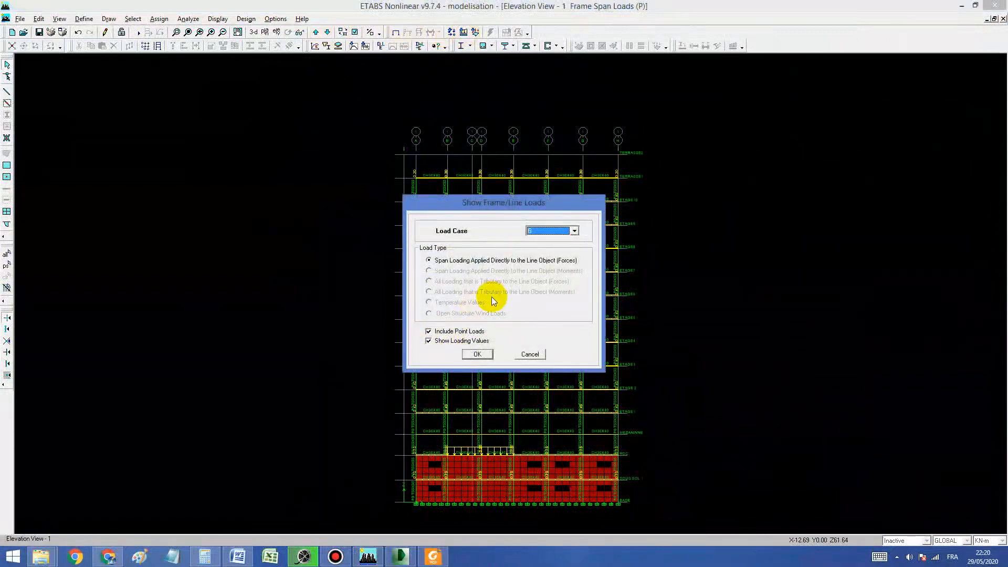
pyautogui.click(477, 354)
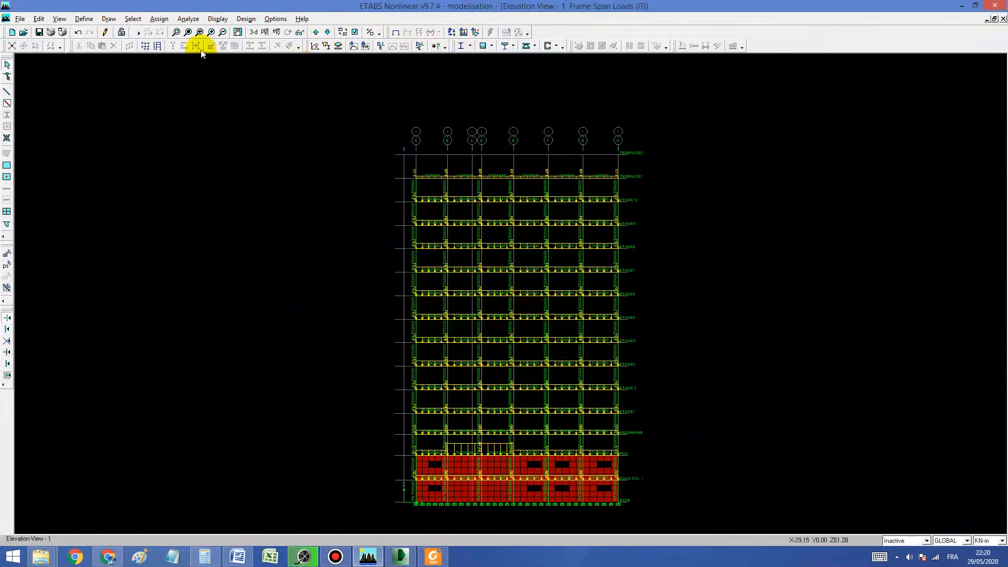
# Step: Examine the CH30X40 beam line loads near axis A on elevation 1 up close, clear the accidental selection, and restore the full view
pyautogui.moveTo(401, 247); pyautogui.dragTo(428, 289)
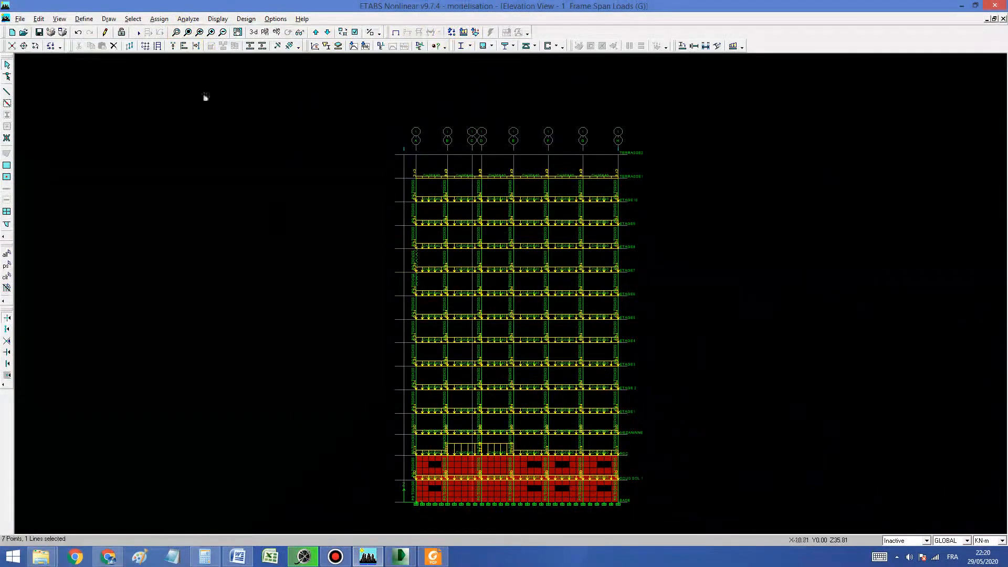
pyautogui.click(177, 32)
pyautogui.moveTo(403, 256); pyautogui.dragTo(521, 307)
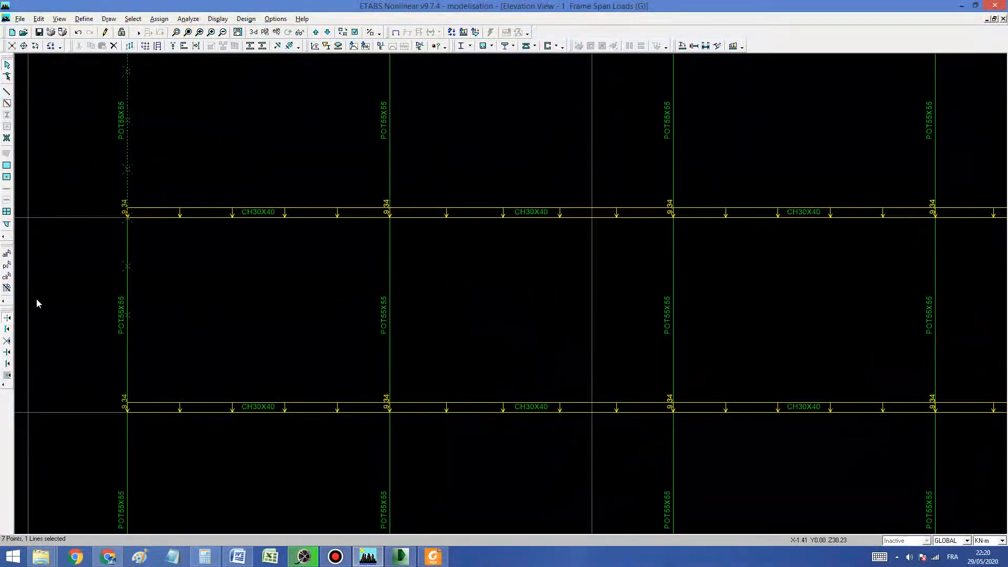
pyautogui.click(8, 277)
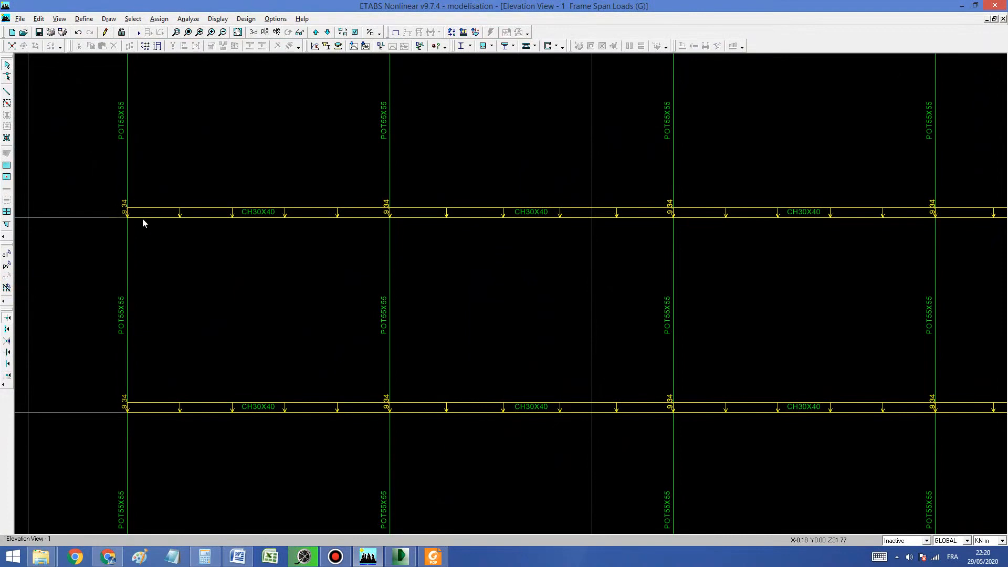
pyautogui.moveTo(263, 201); pyautogui.dragTo(318, 329, button='middle')
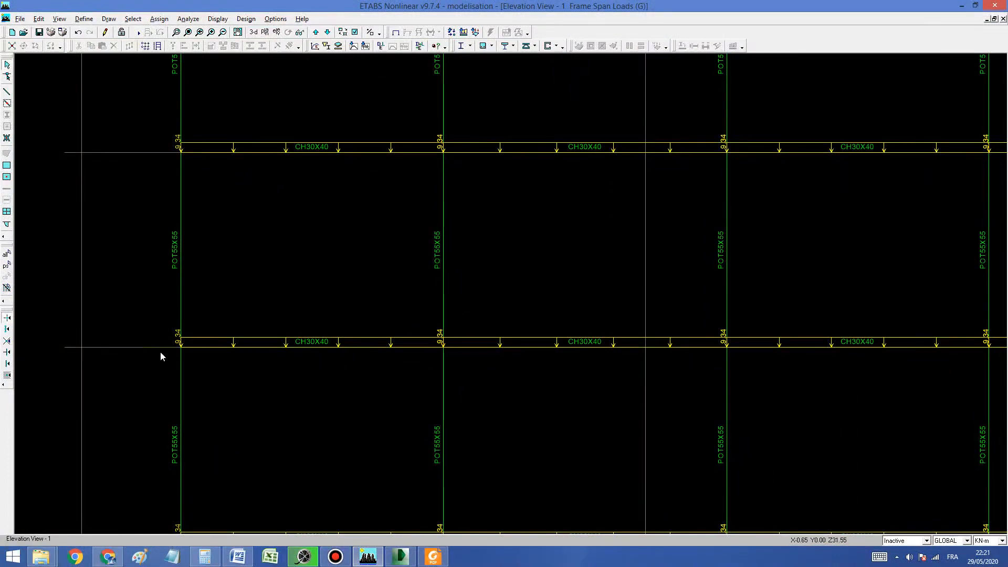
pyautogui.click(199, 32)
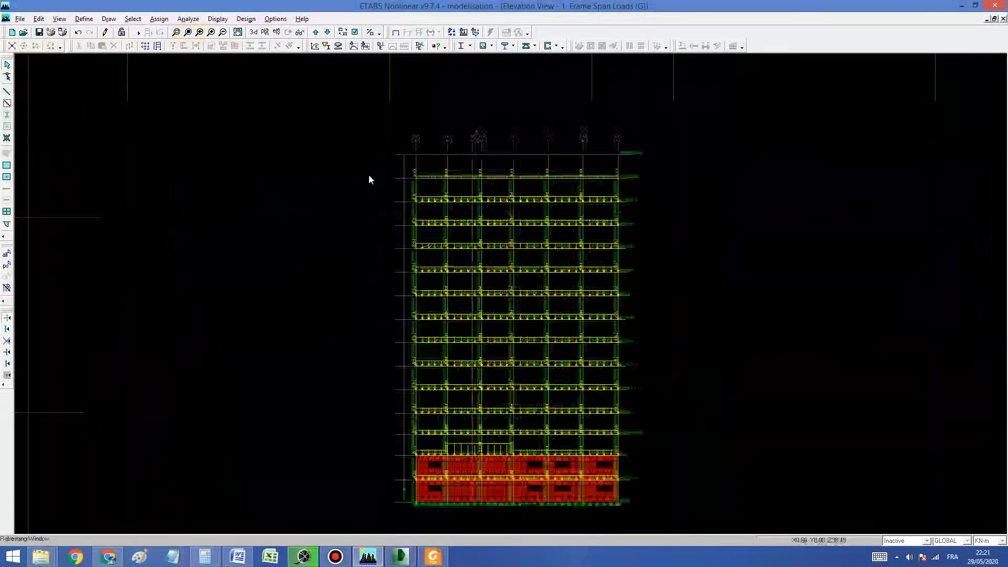
# Step: Show the undeformed model in the 3D view without loads and turn off the line section labels
pyautogui.click(395, 32)
pyautogui.click(254, 32)
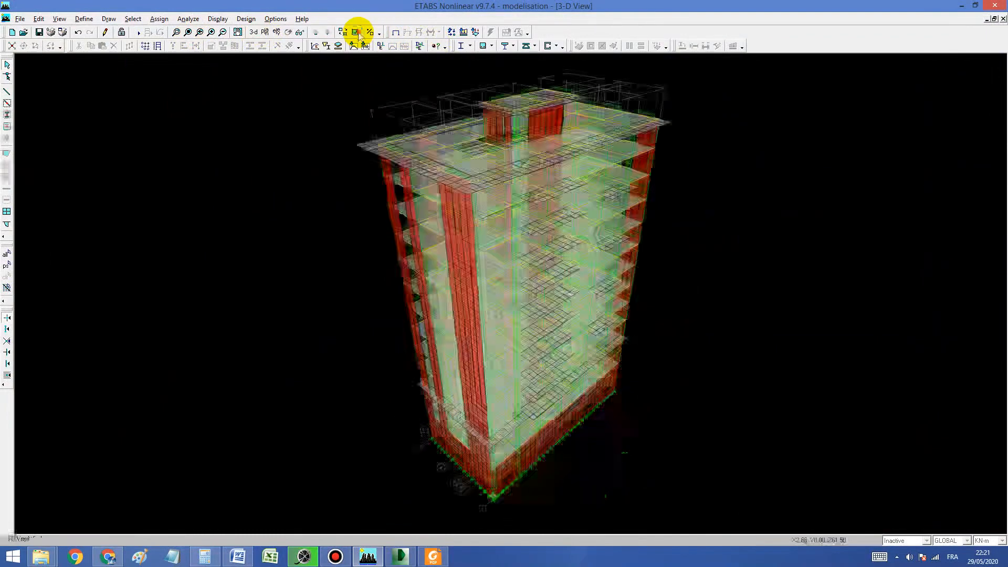
pyautogui.click(357, 32)
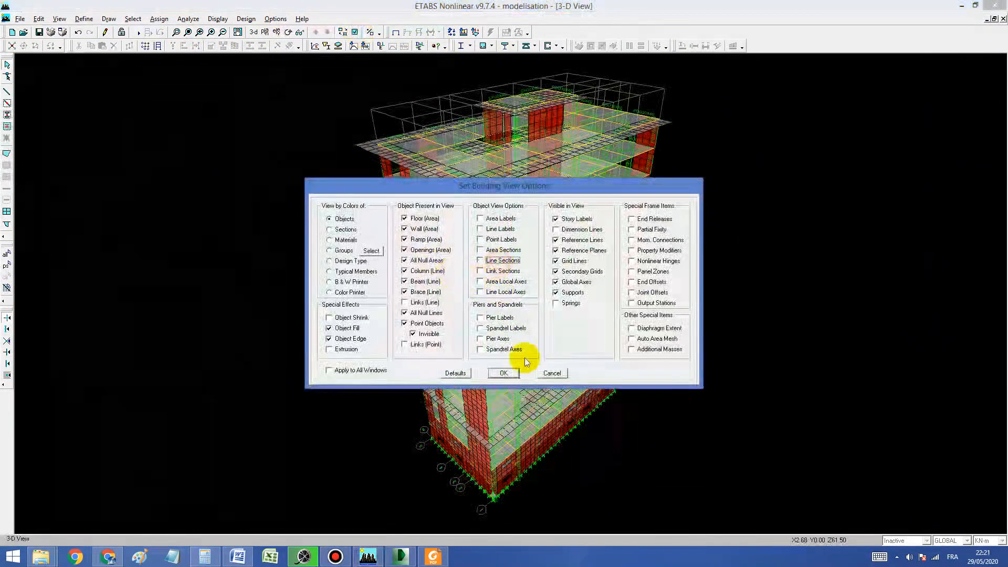
pyautogui.click(503, 372)
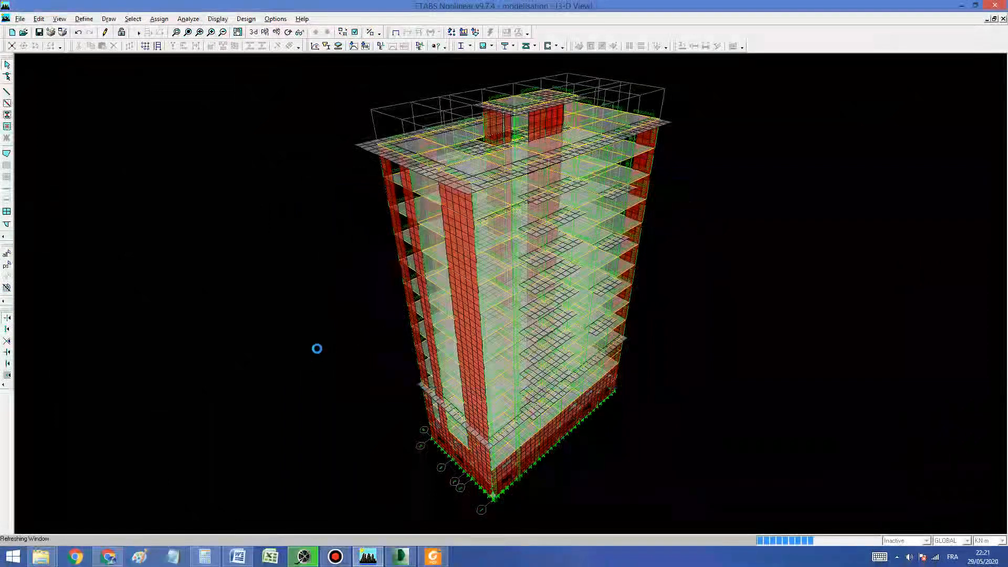